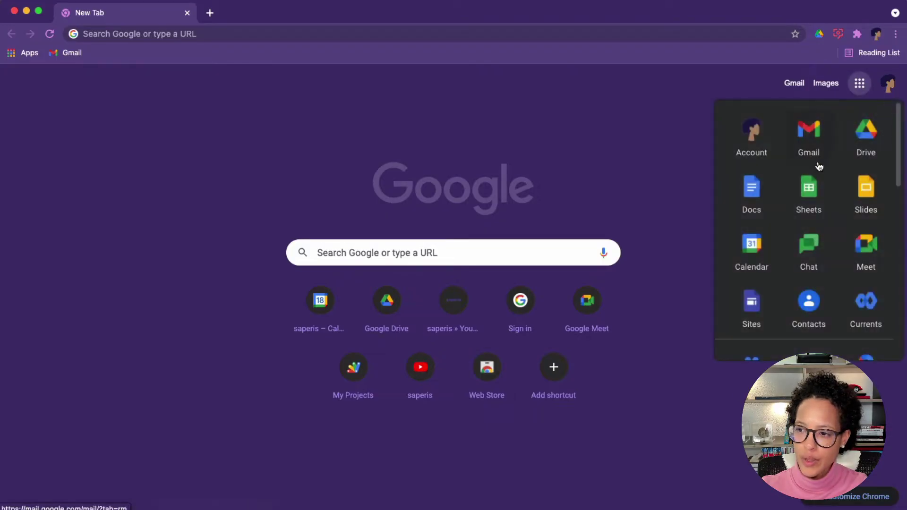
Step: Launch Google Calendar from the Google apps list on Chrome's New Tab page
click(750, 257)
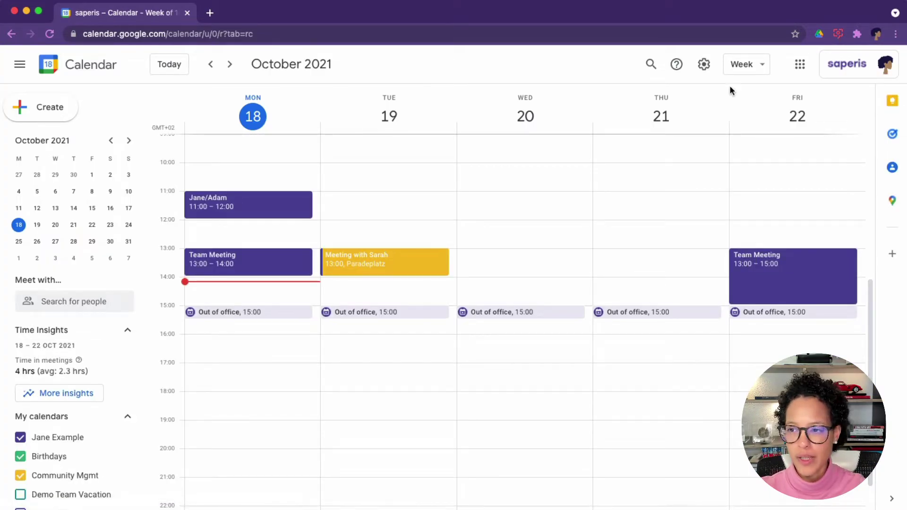
Step: Open Calendar settings and leave the date format at 31/12/2021
click(711, 70)
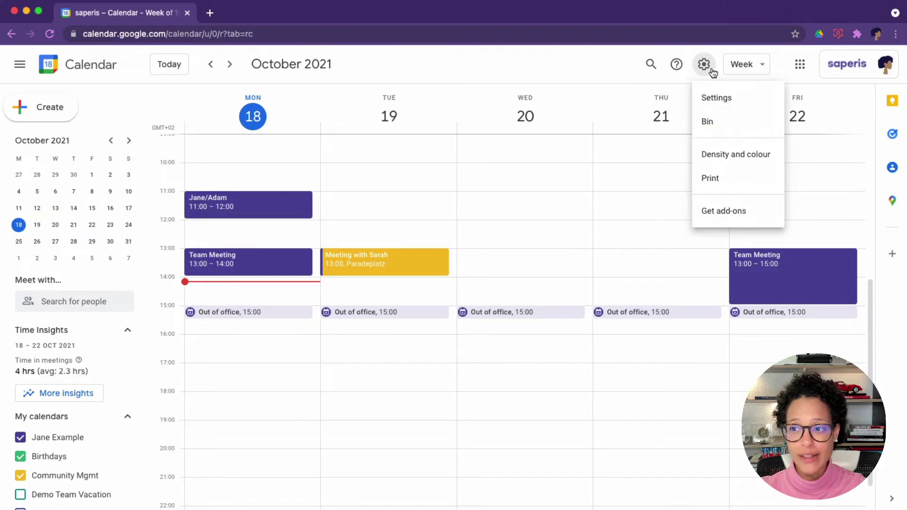
click(739, 105)
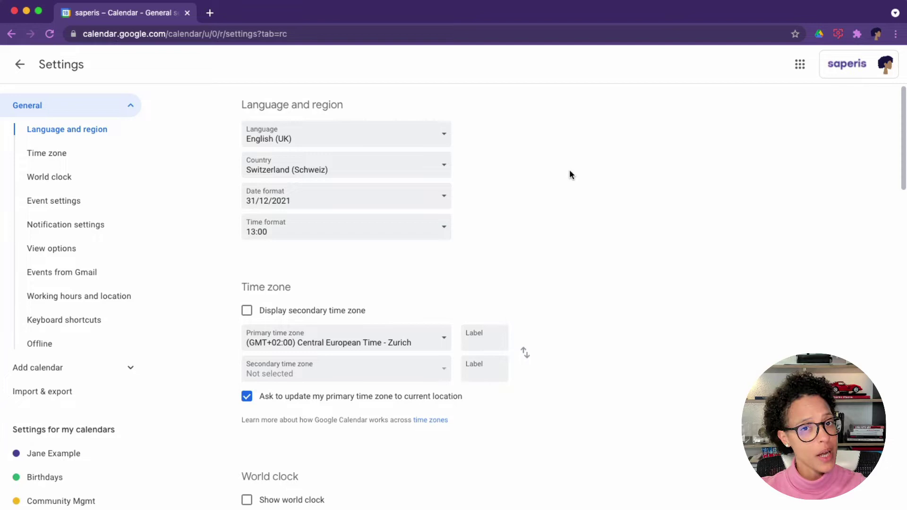
click(341, 196)
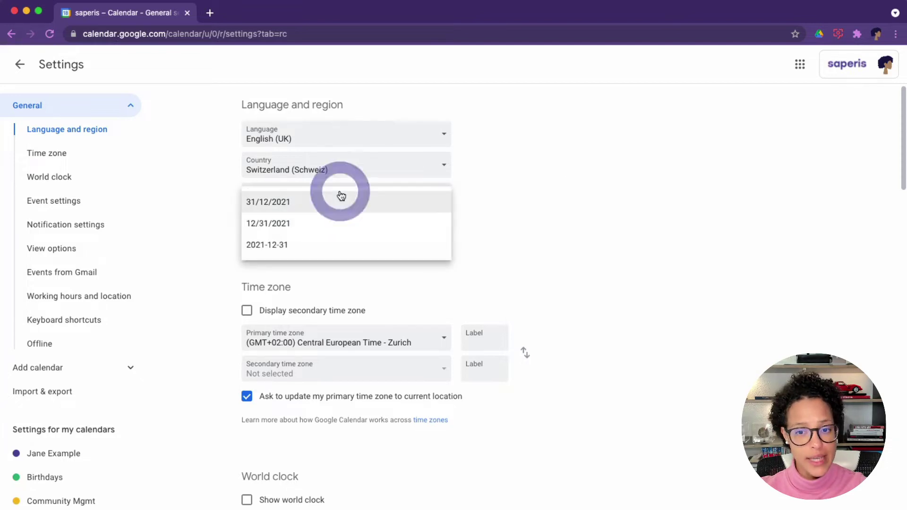
click(527, 198)
Step: Try the 1:00pm time format, then set the time format back to 13:00
click(322, 236)
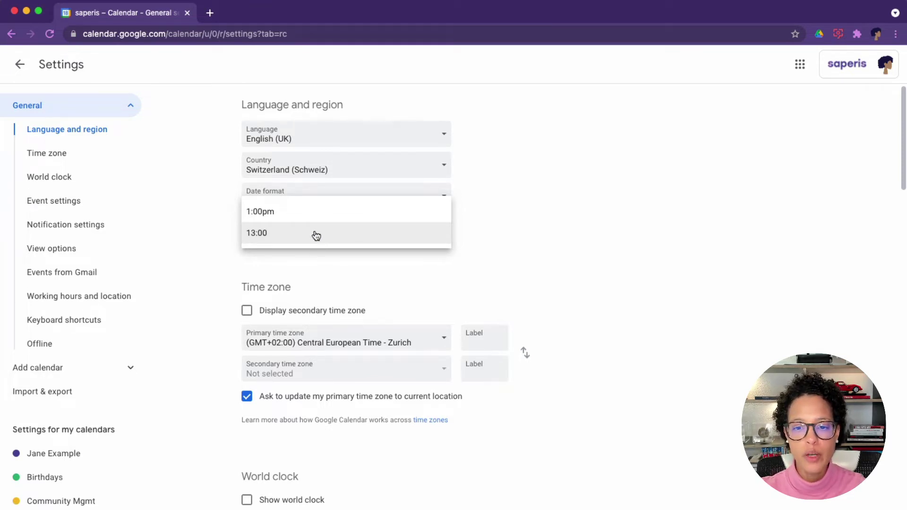
click(565, 237)
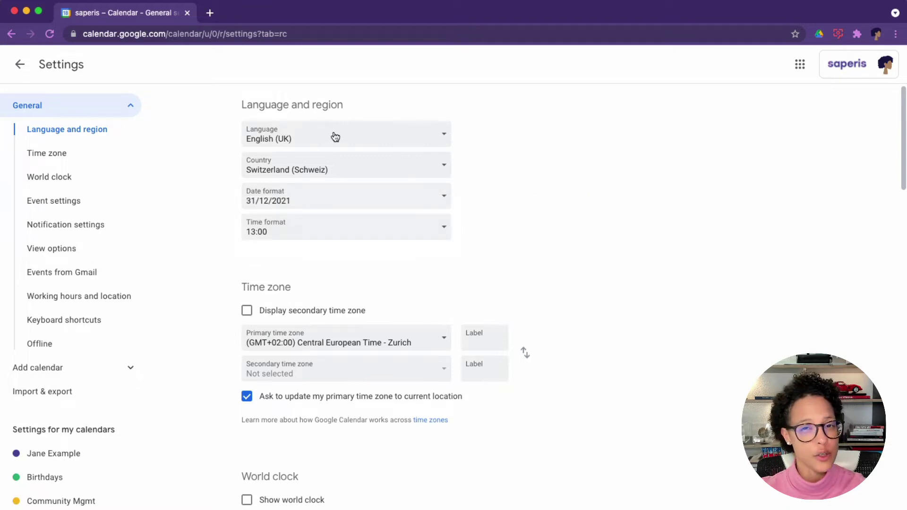
click(326, 232)
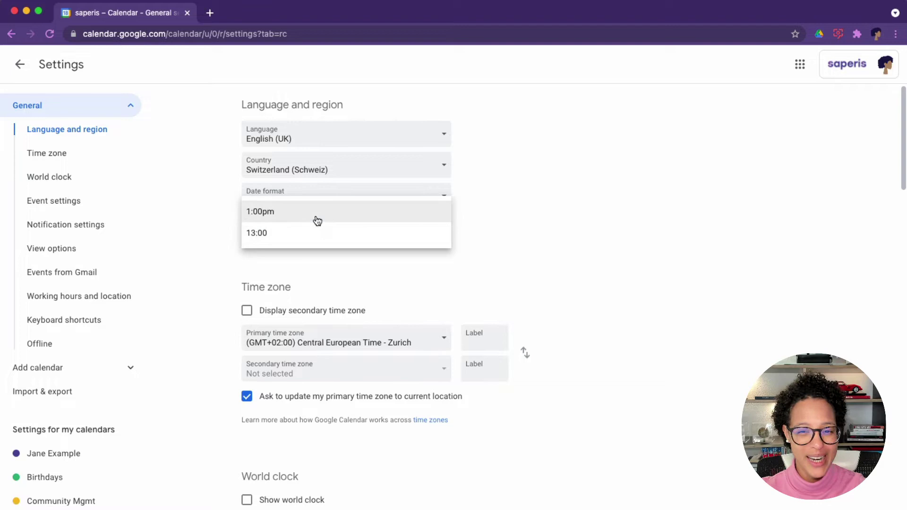
click(317, 215)
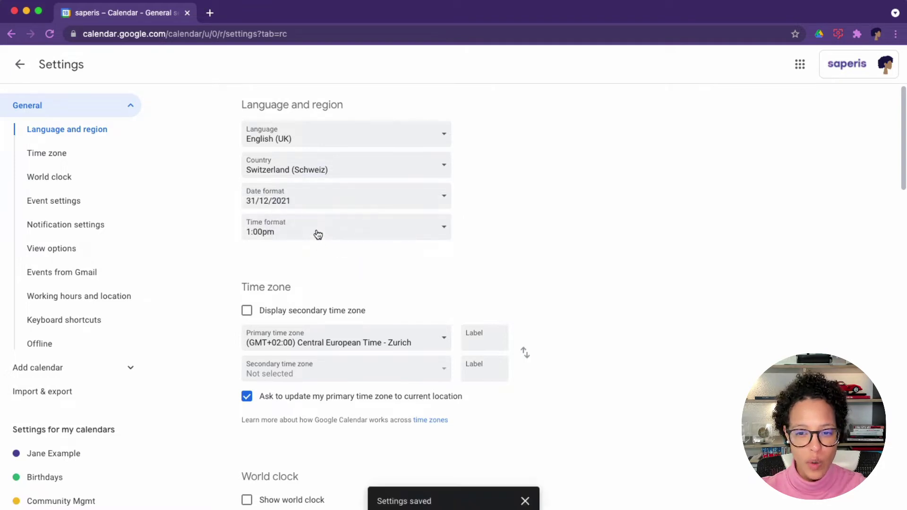
click(317, 233)
click(319, 256)
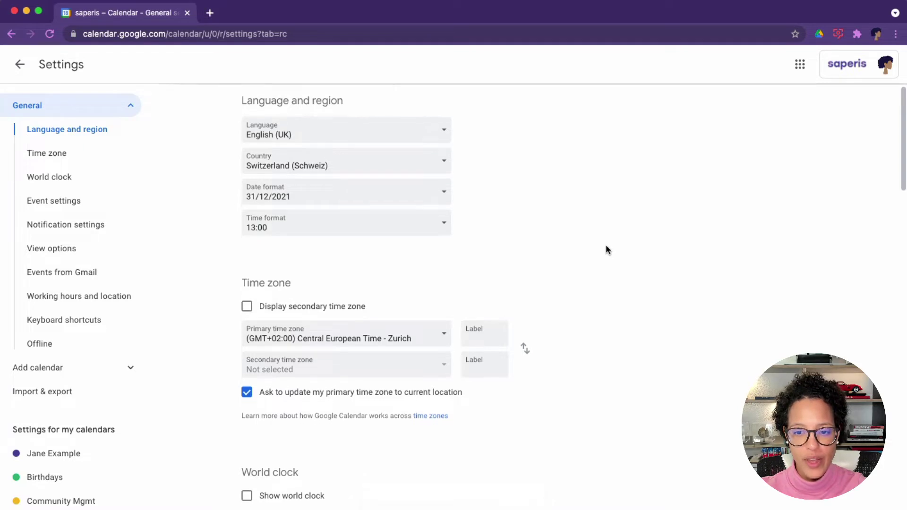
scroll(606, 246, down, 9)
scroll(606, 247, down, 2)
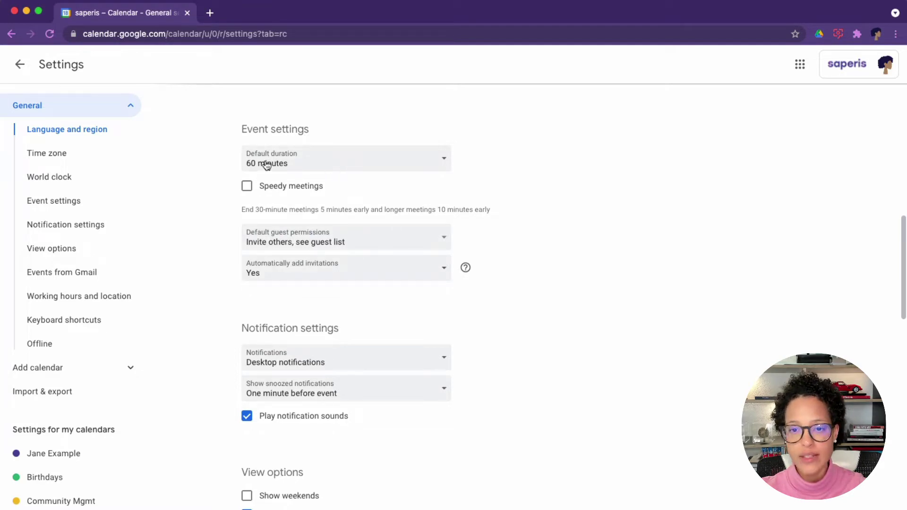
click(368, 170)
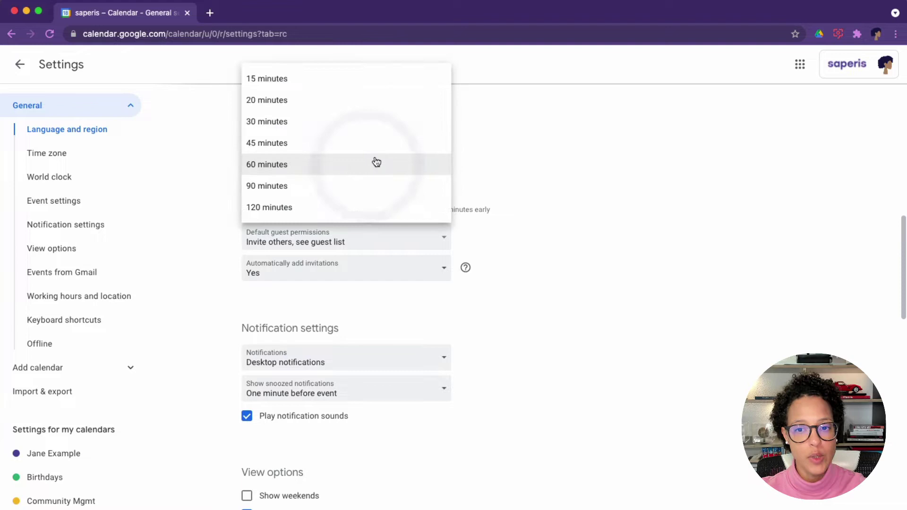
click(506, 136)
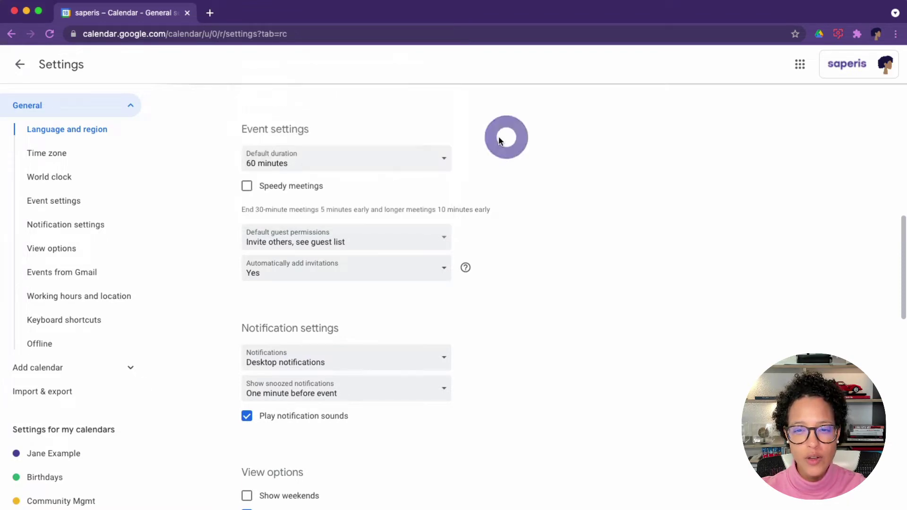
click(247, 187)
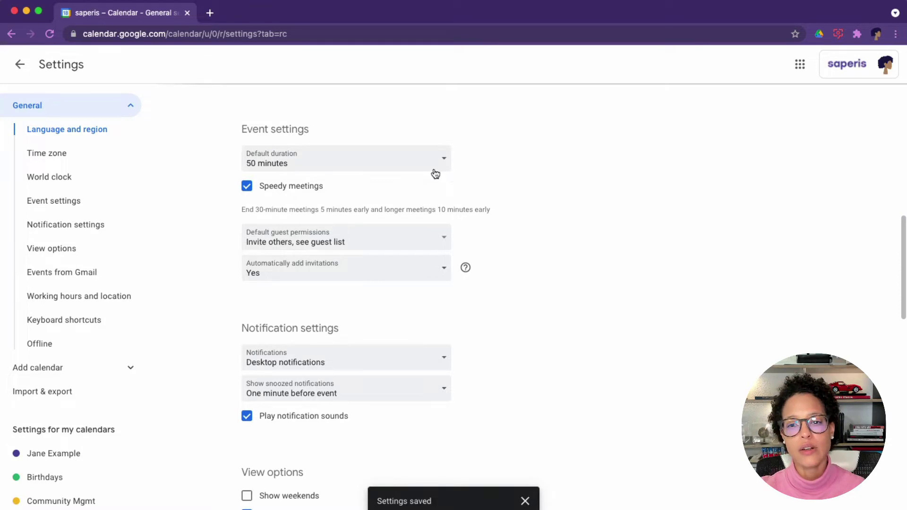
click(336, 167)
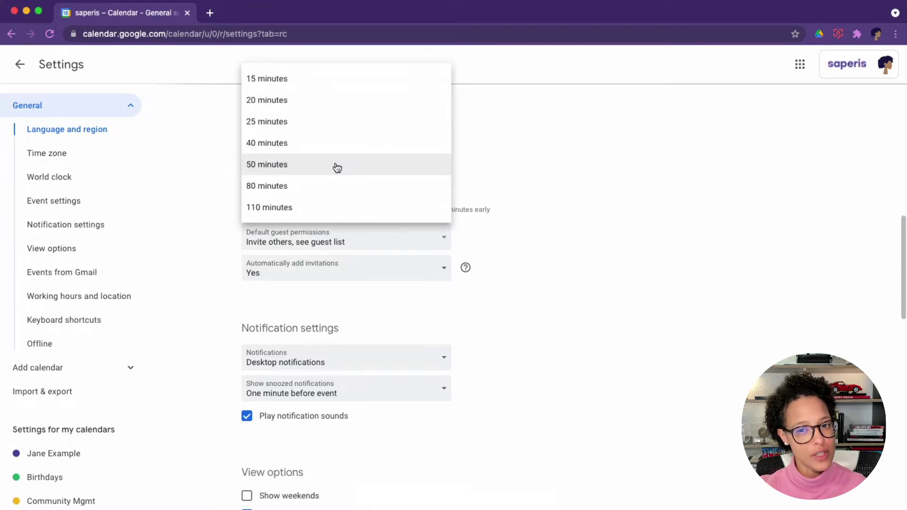
click(322, 122)
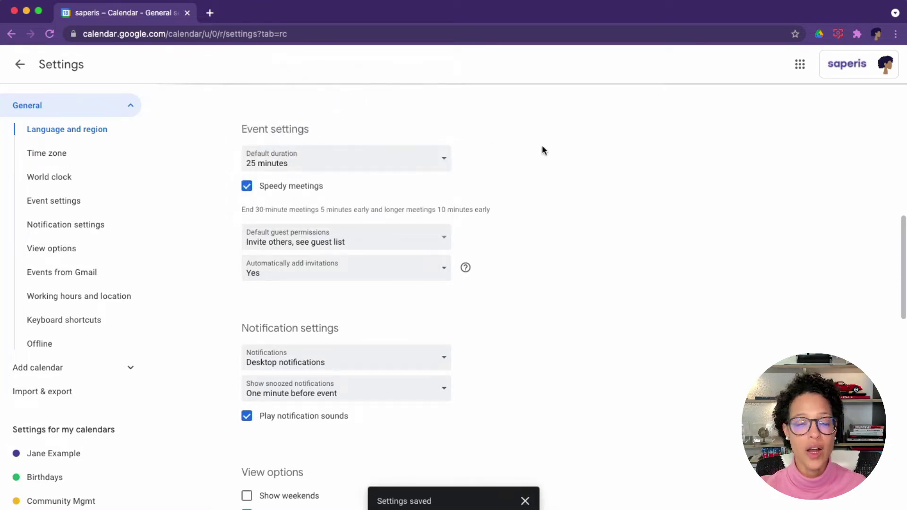
click(319, 159)
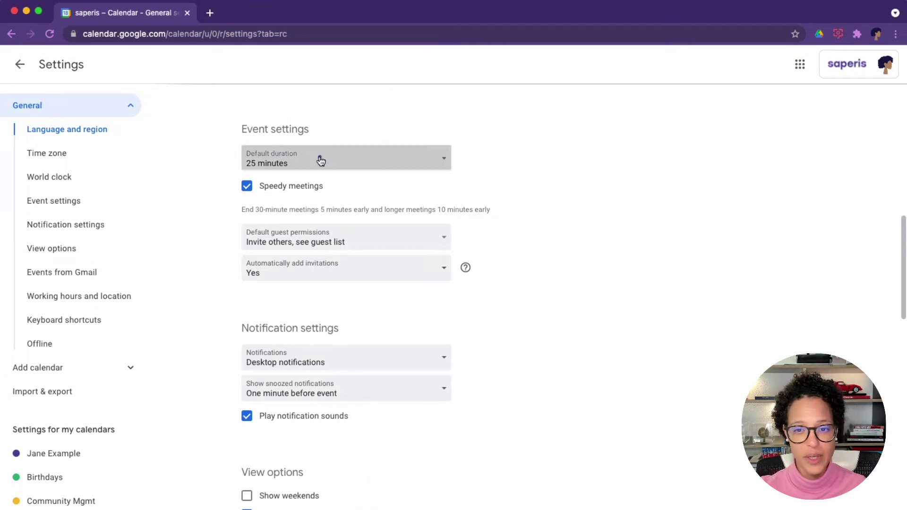
click(312, 209)
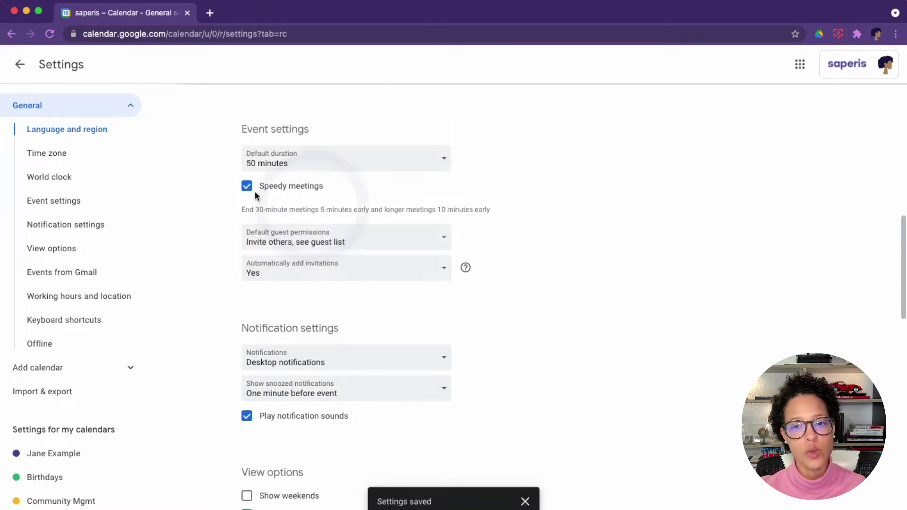
click(248, 187)
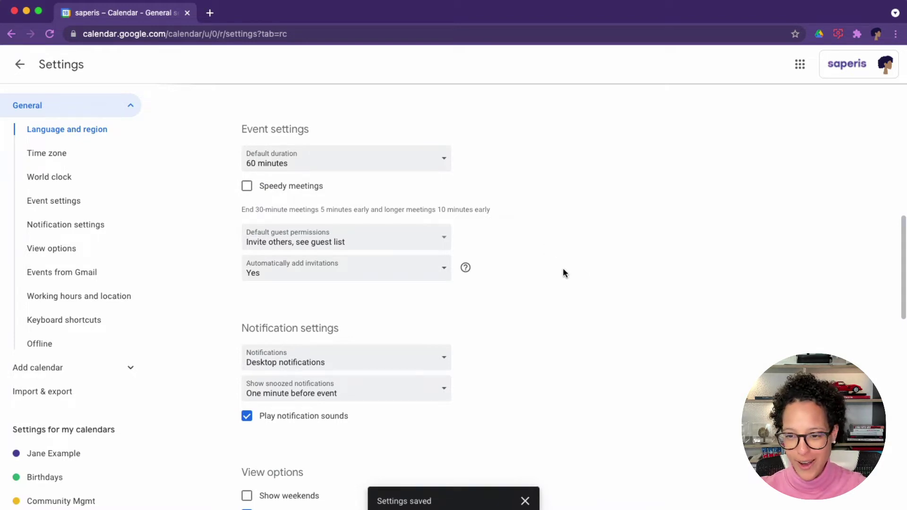
scroll(562, 273, down, 5)
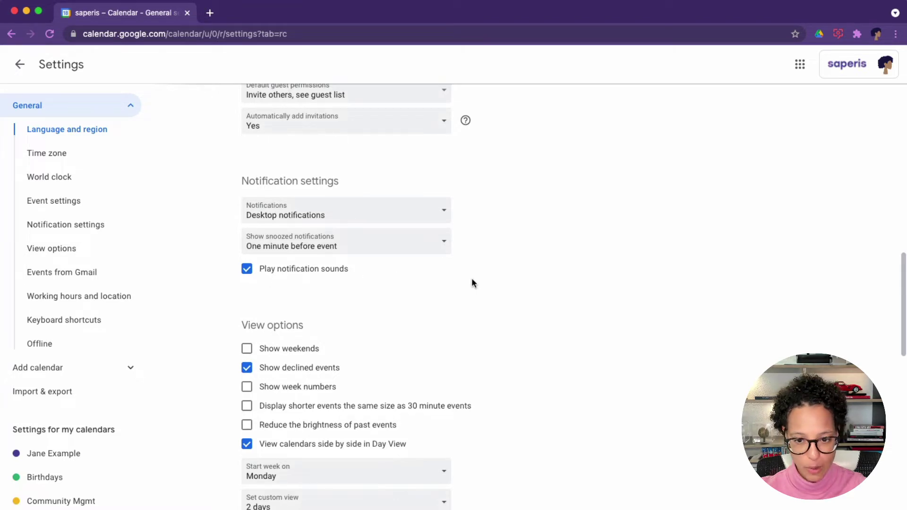
Step: Turn on Show week numbers and keep Monday as the week's start day
scroll(601, 271, down, 3)
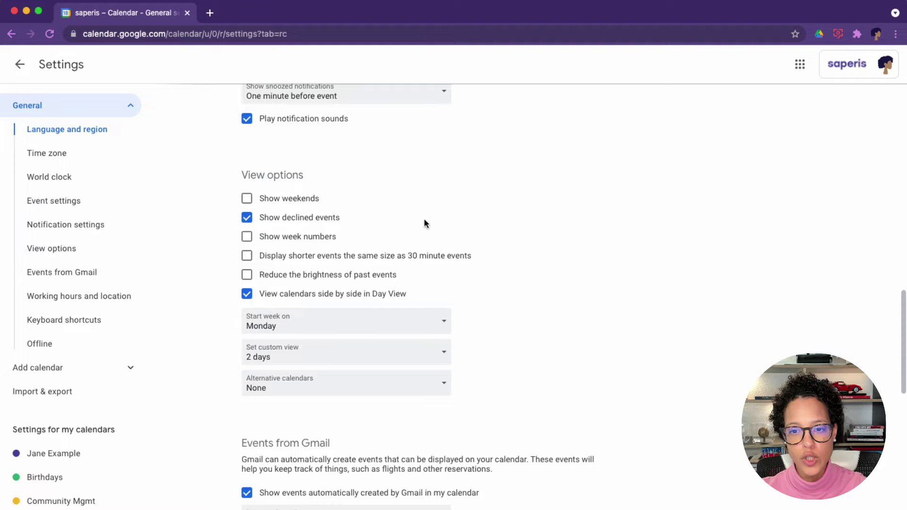
click(248, 239)
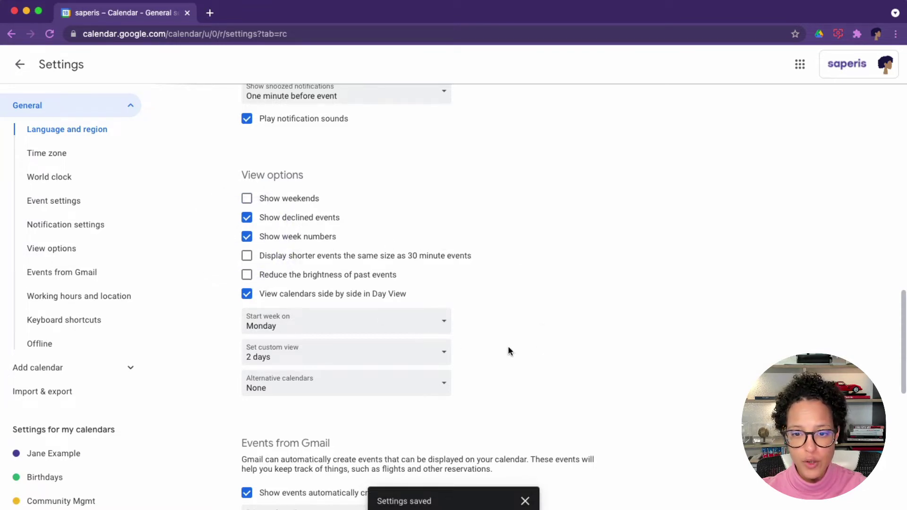
scroll(509, 350, down, 1)
click(359, 304)
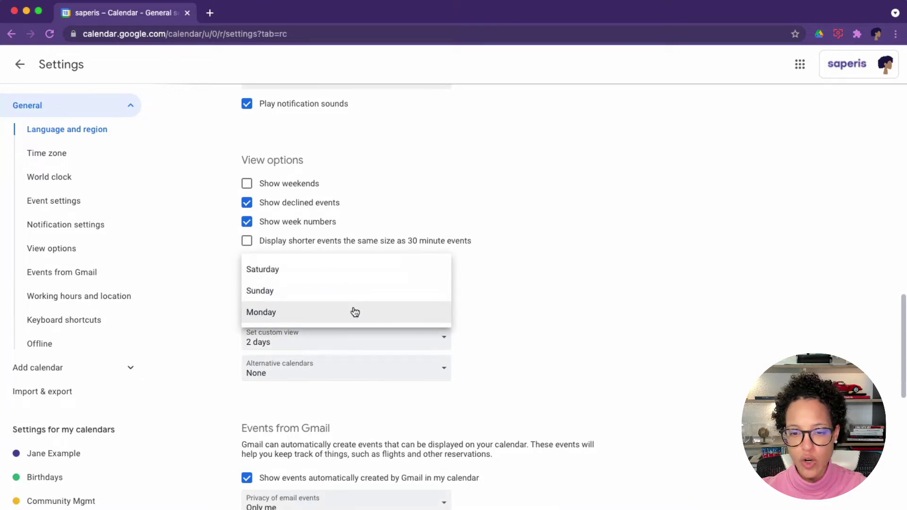
click(348, 315)
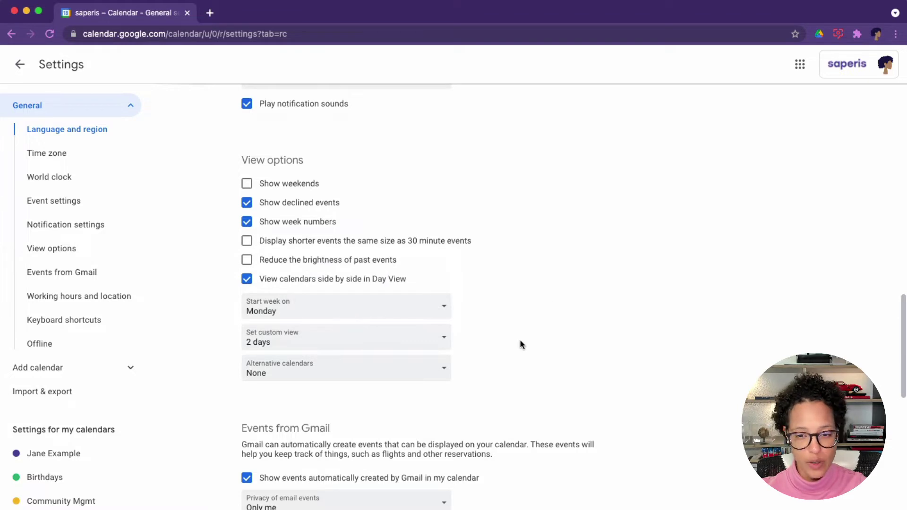
scroll(521, 370, down, 1)
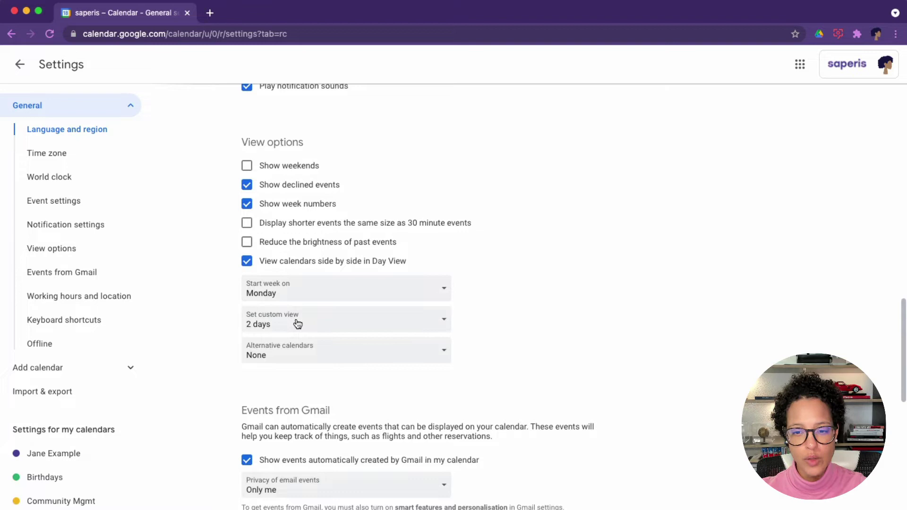
scroll(582, 314, down, 5)
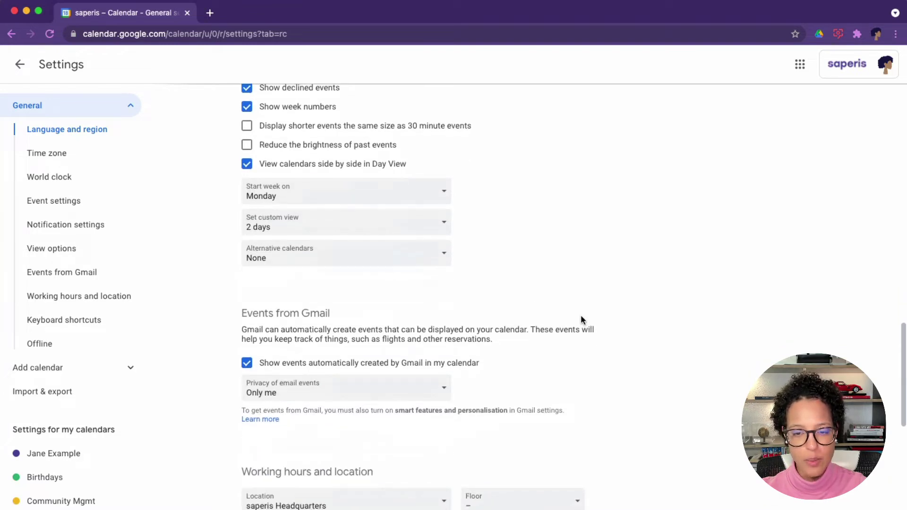
scroll(582, 320, down, 10)
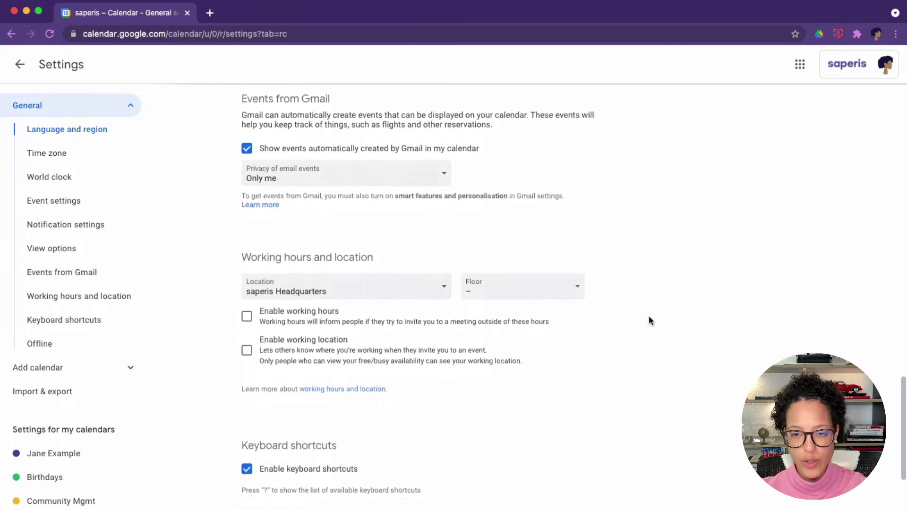
scroll(649, 316, down, 5)
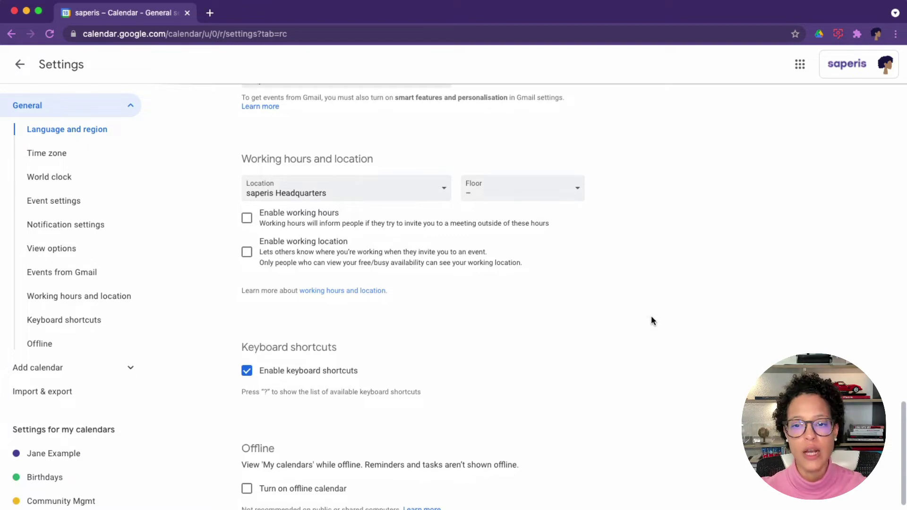
Step: Enable working hours and set Monday to 07:30–16:00
click(247, 220)
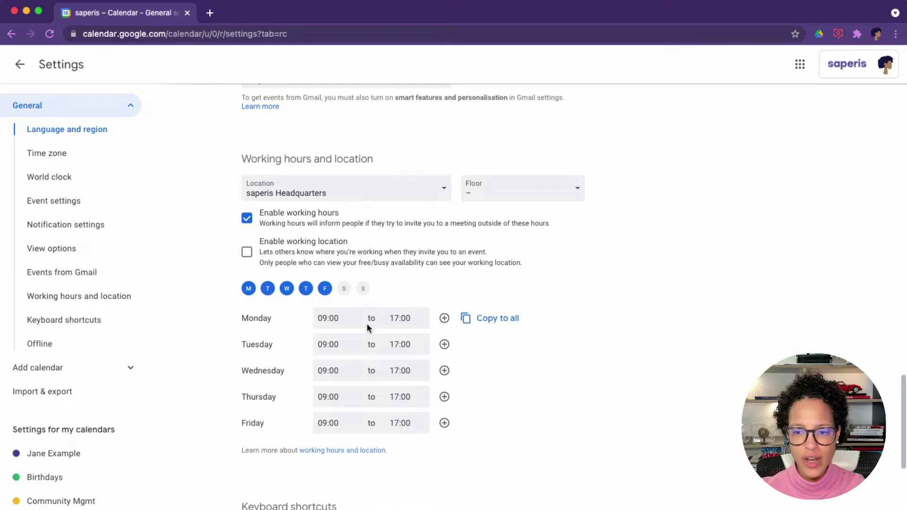
click(324, 318)
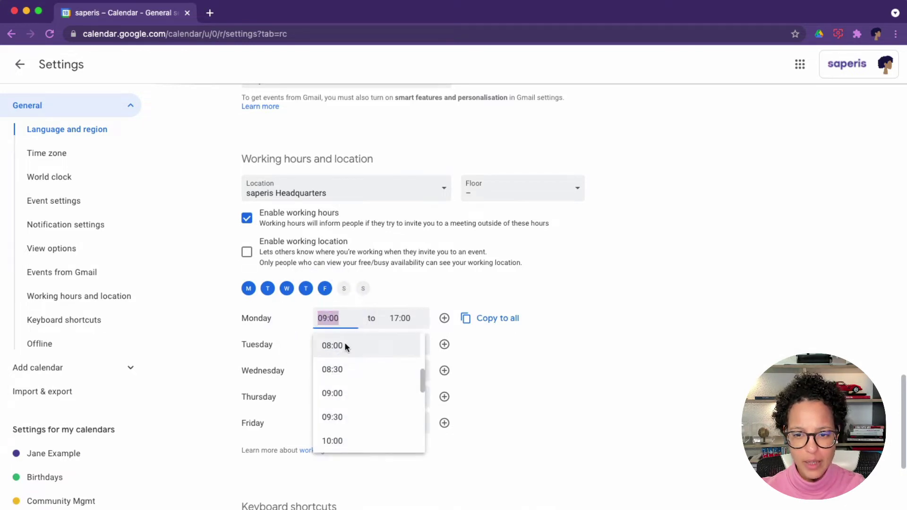
scroll(345, 347, up, 1)
click(342, 337)
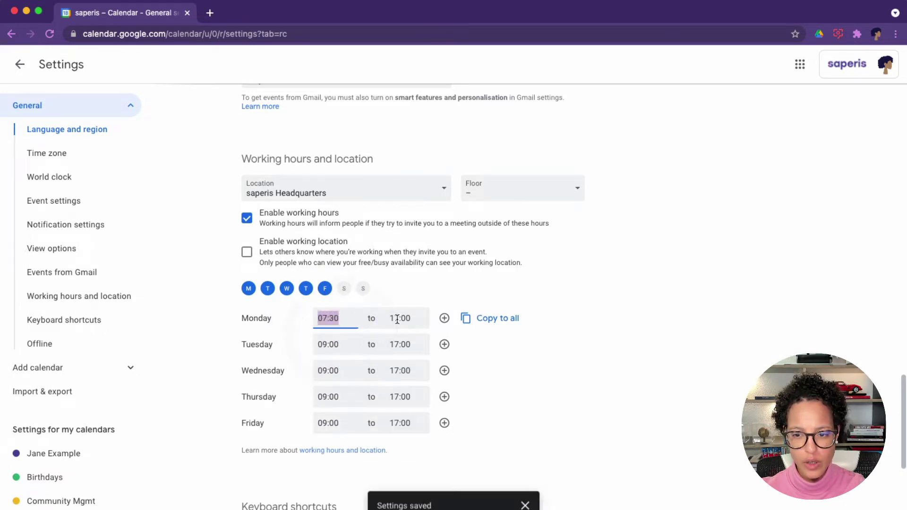
click(399, 319)
click(425, 345)
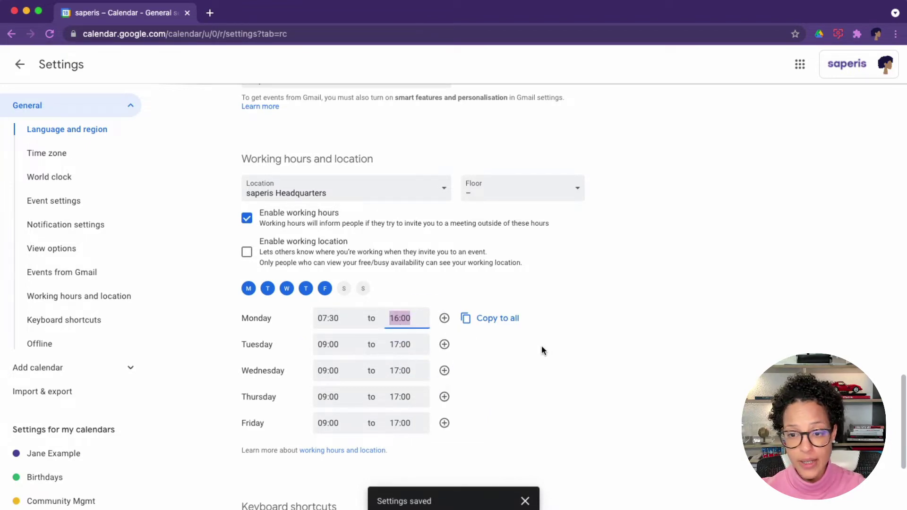
Step: Give Tuesday 10:00–16:00 plus 17:00–19:00, and drop Friday from the working days
click(330, 347)
click(364, 467)
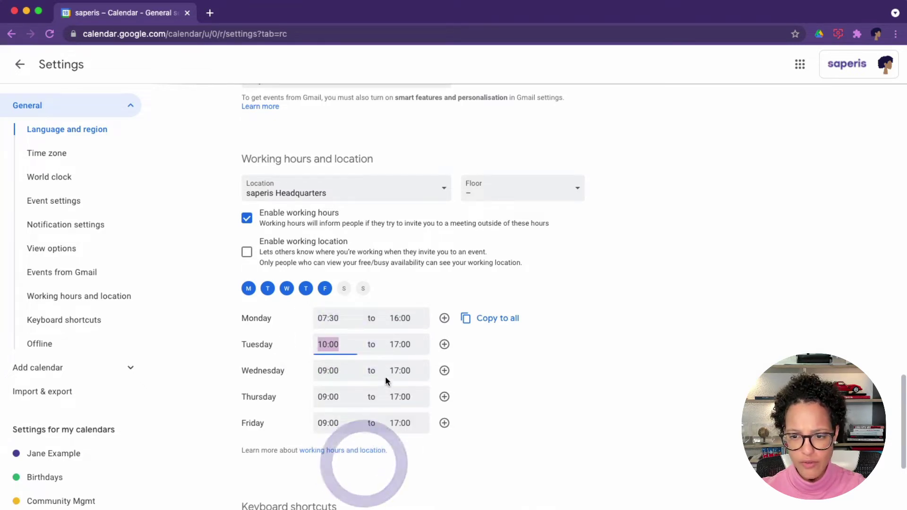
click(395, 349)
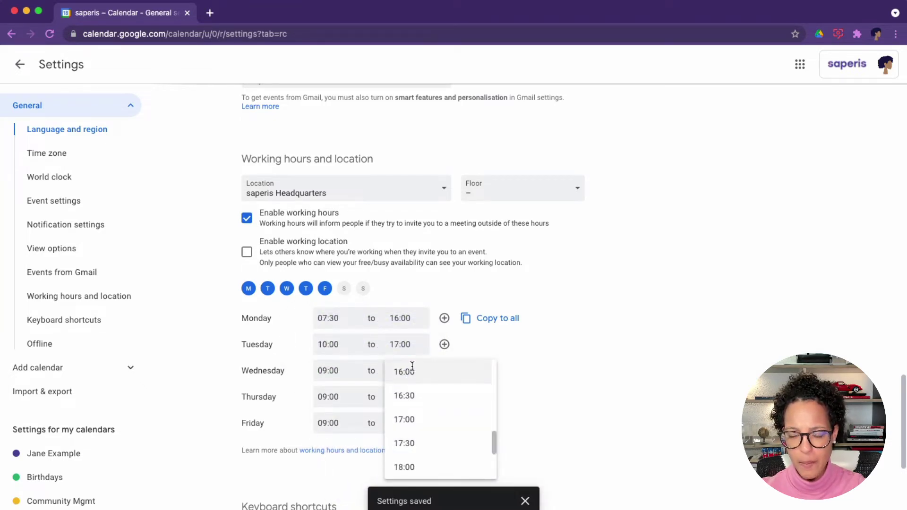
click(408, 371)
click(444, 345)
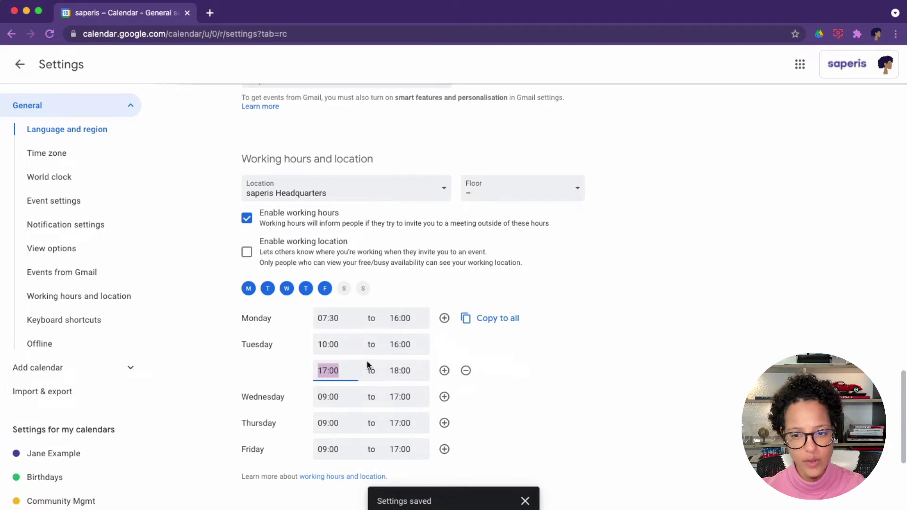
click(397, 371)
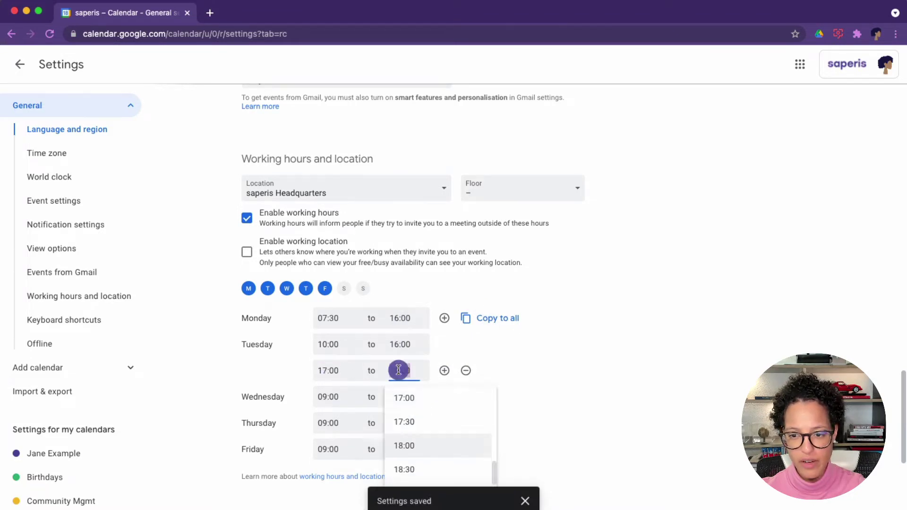
scroll(415, 449, down, 2)
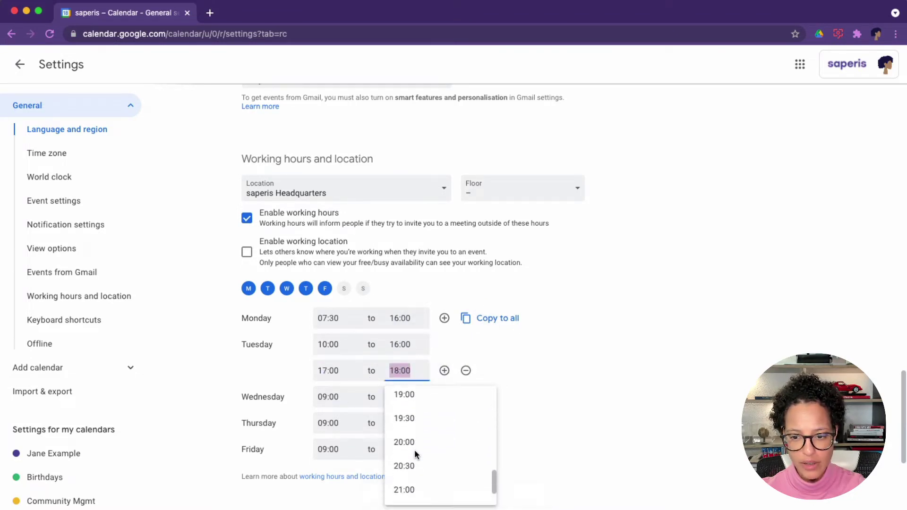
click(419, 394)
click(714, 376)
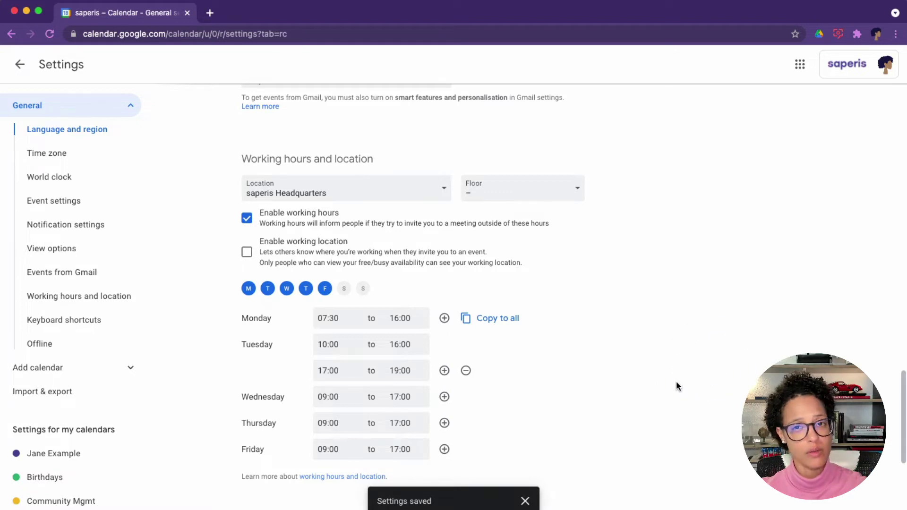
click(325, 289)
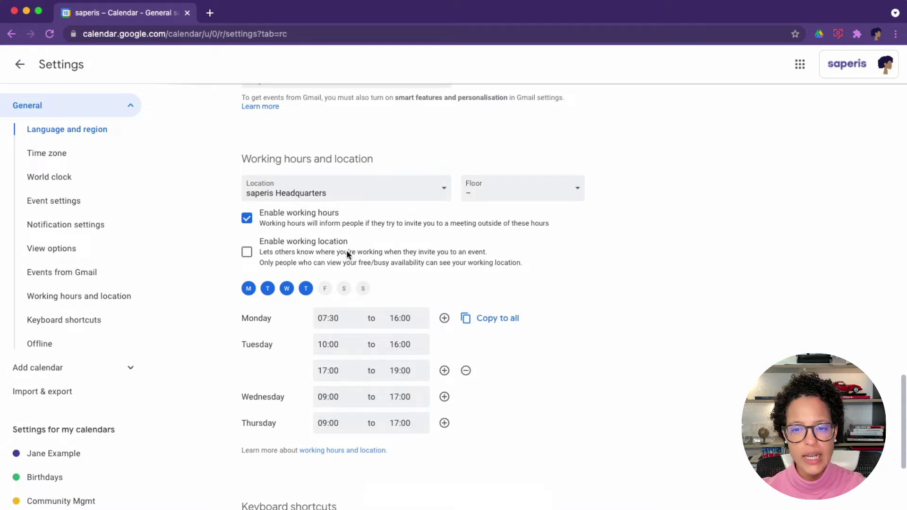
Step: Enable working location: Office for Monday, Tuesday and Thursday, Home for Wednesday
click(246, 253)
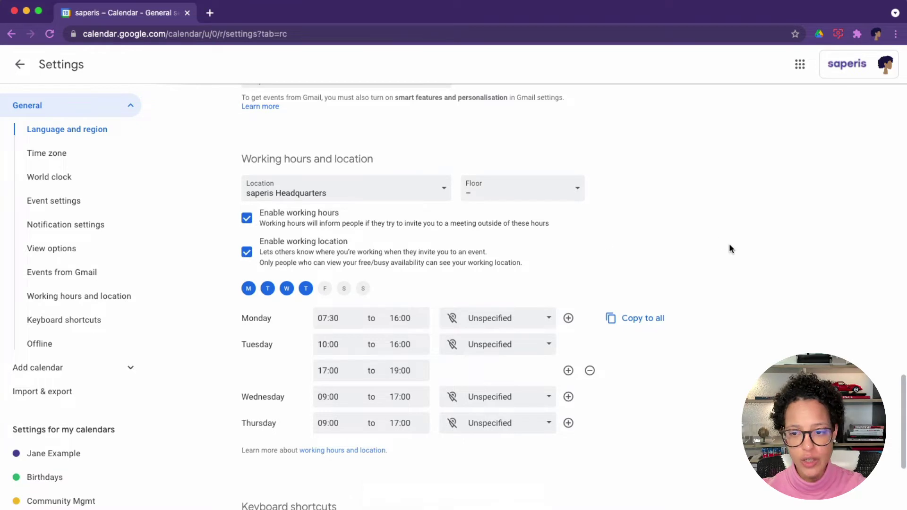
scroll(732, 260, down, 1)
scroll(734, 267, down, 1)
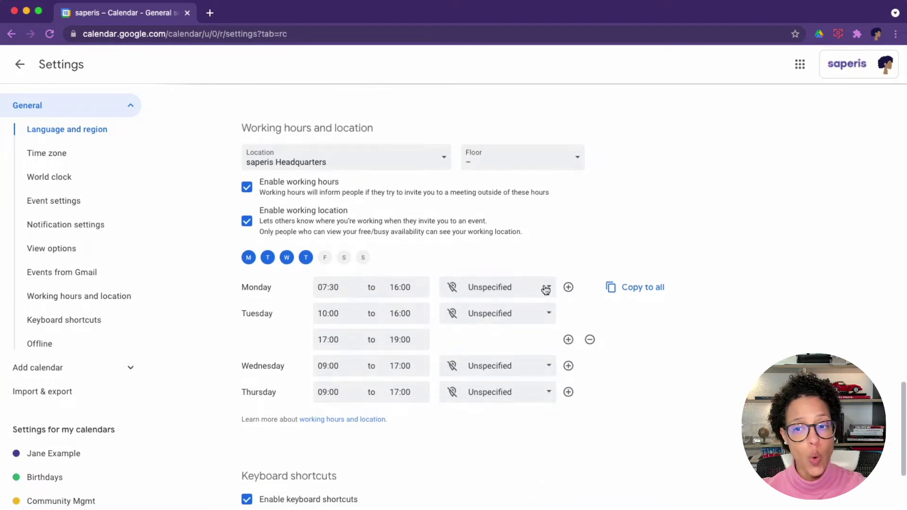
click(546, 289)
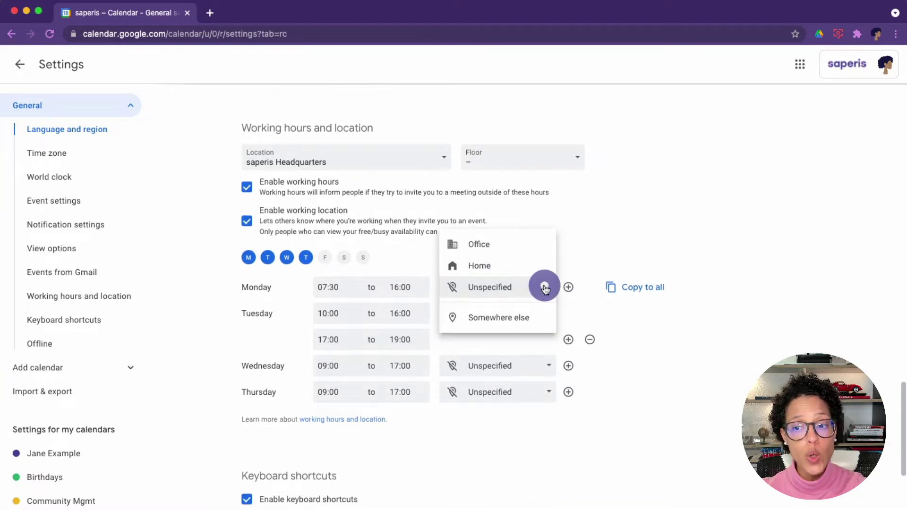
click(490, 246)
click(502, 314)
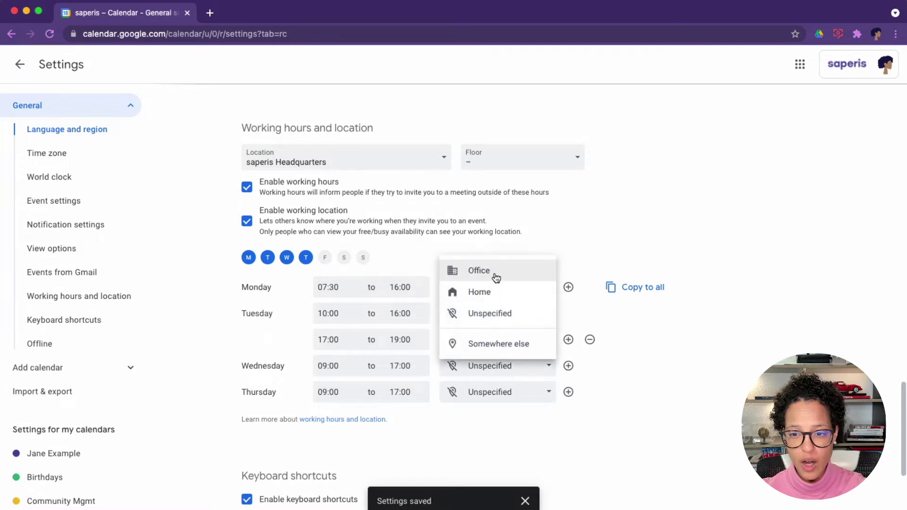
click(496, 277)
click(504, 356)
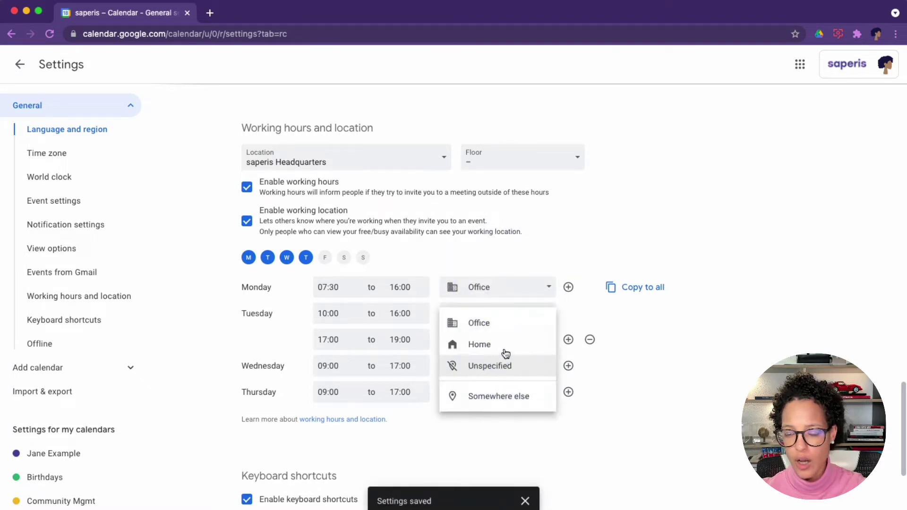
click(505, 347)
click(512, 402)
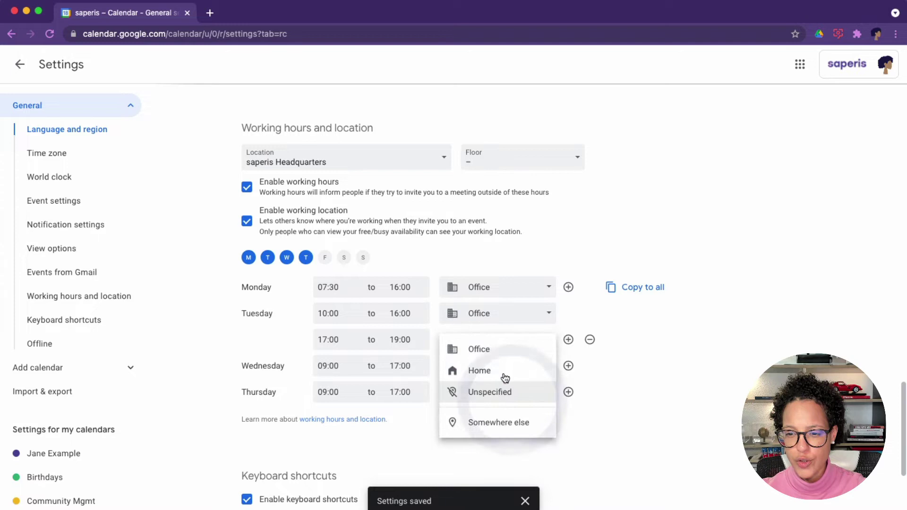
click(500, 355)
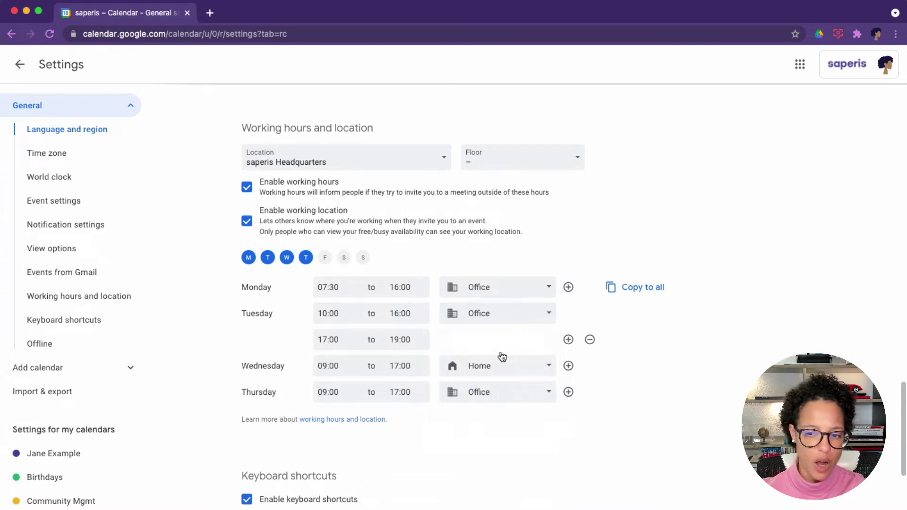
scroll(659, 380, down, 1)
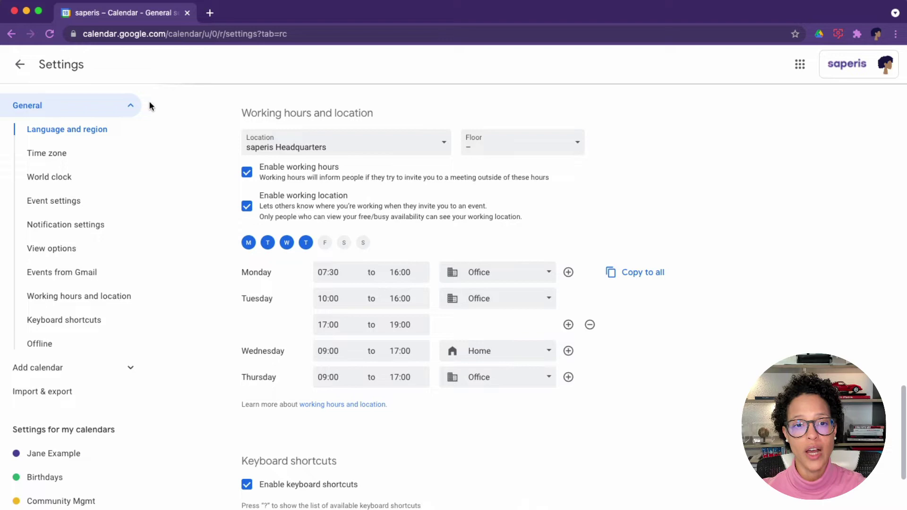
Step: Leave Settings and return to the calendar's week view
click(20, 66)
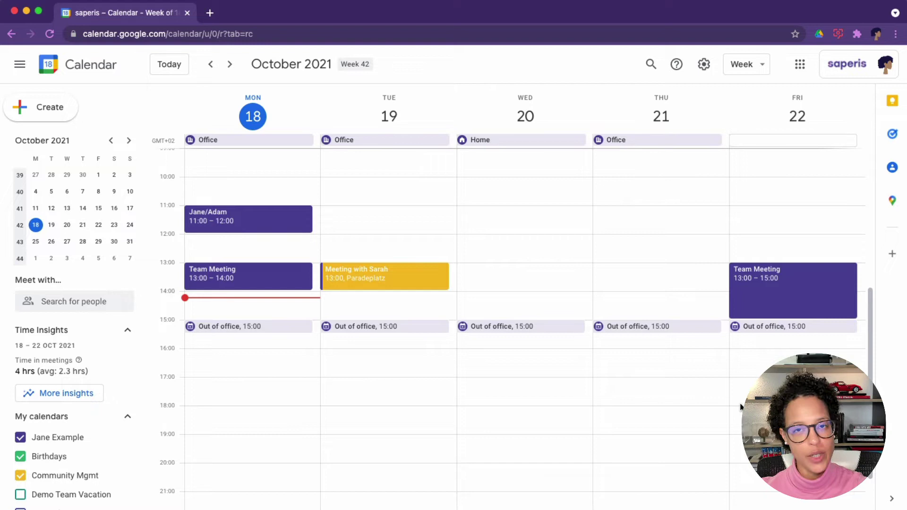
click(20, 64)
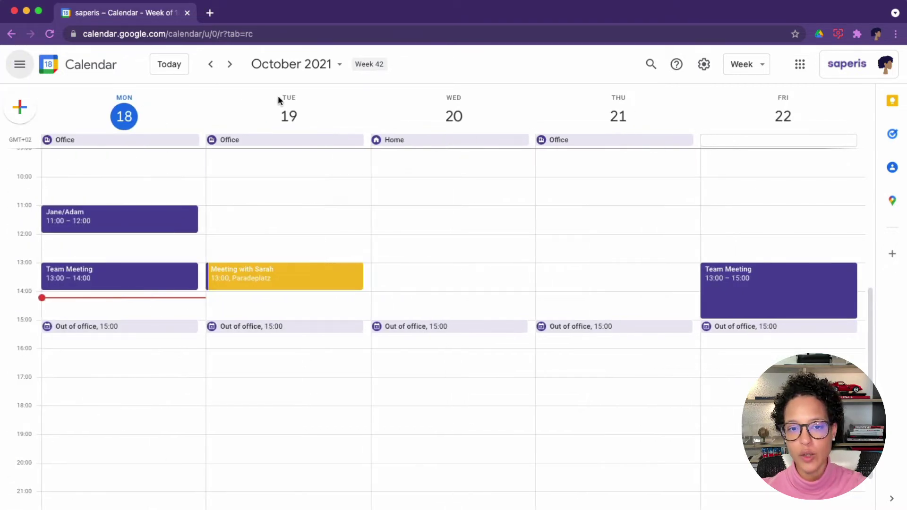
click(23, 66)
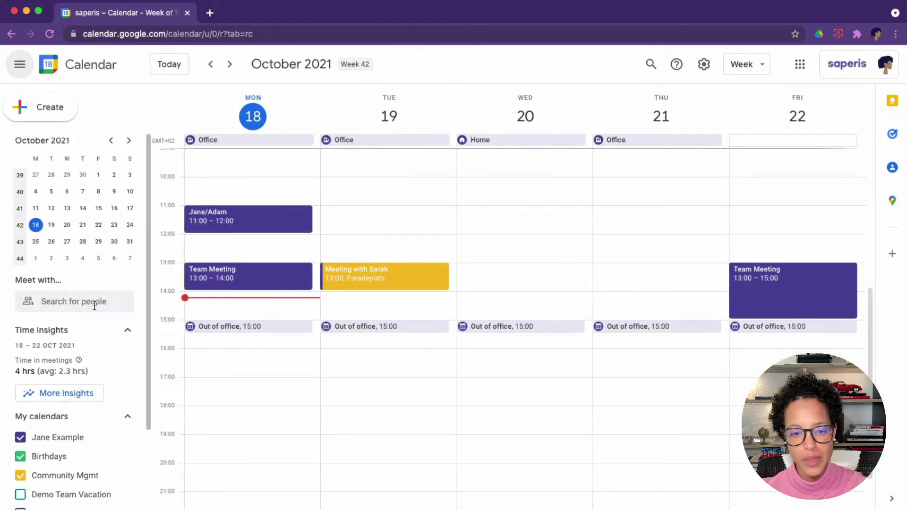
scroll(95, 305, down, 3)
scroll(94, 307, up, 3)
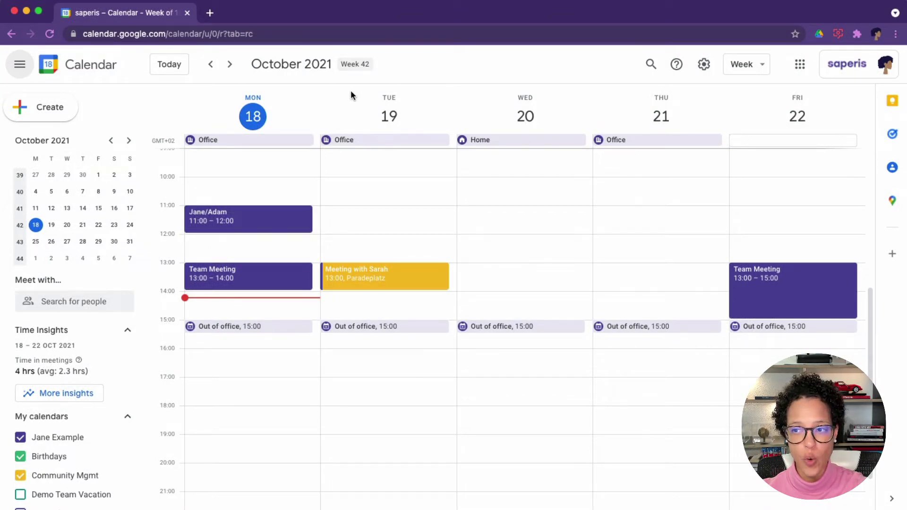
click(763, 71)
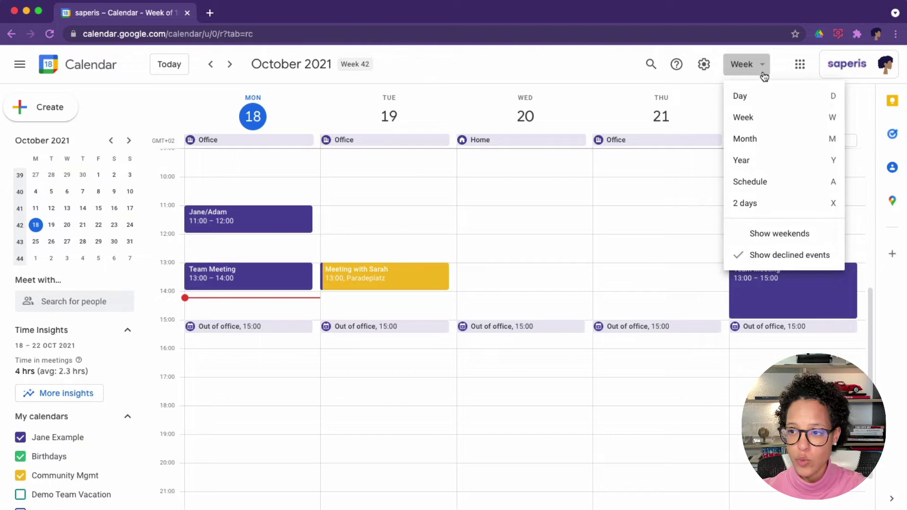
click(767, 138)
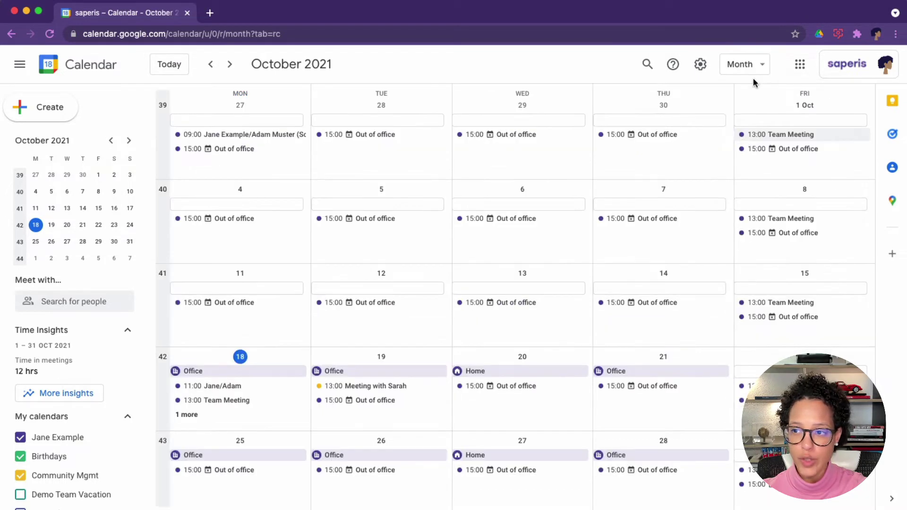
click(755, 73)
click(759, 96)
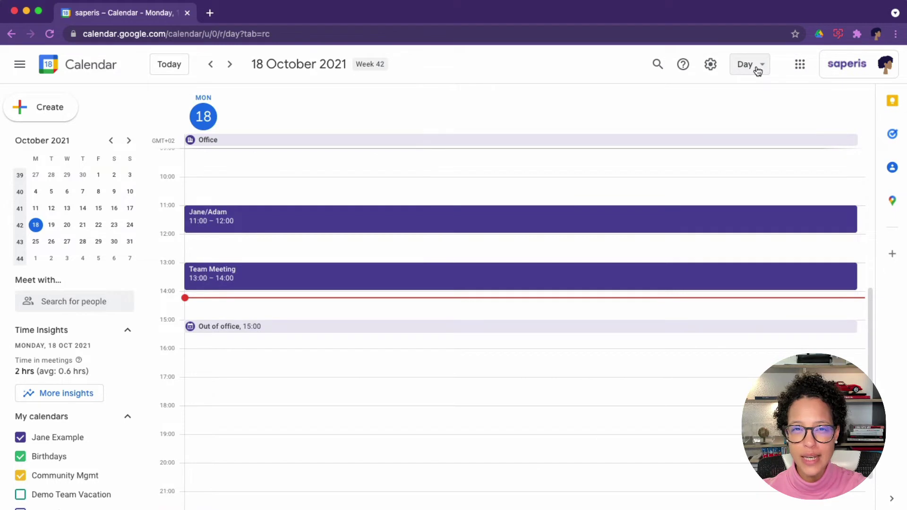
click(758, 71)
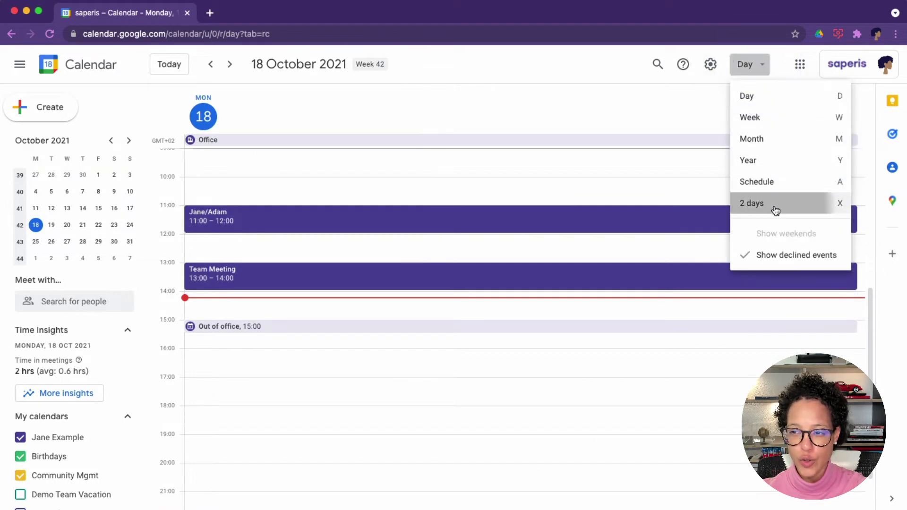
click(775, 209)
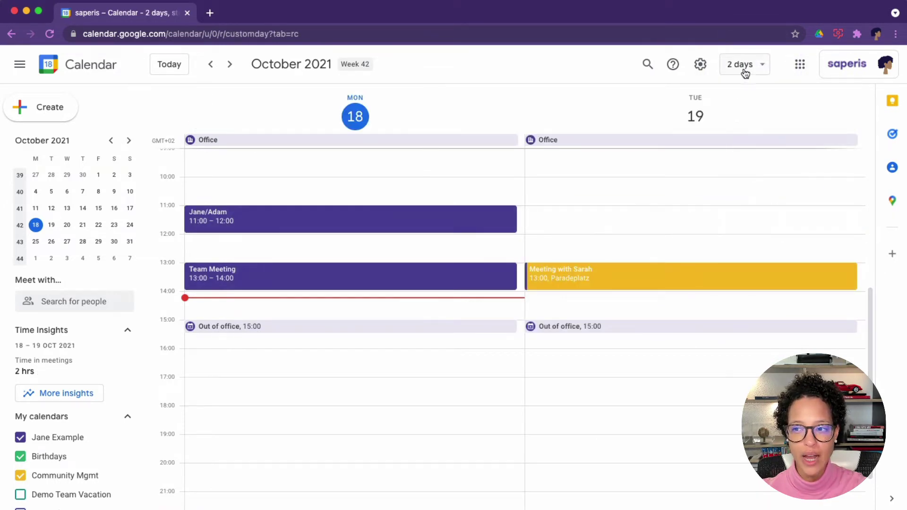
click(759, 67)
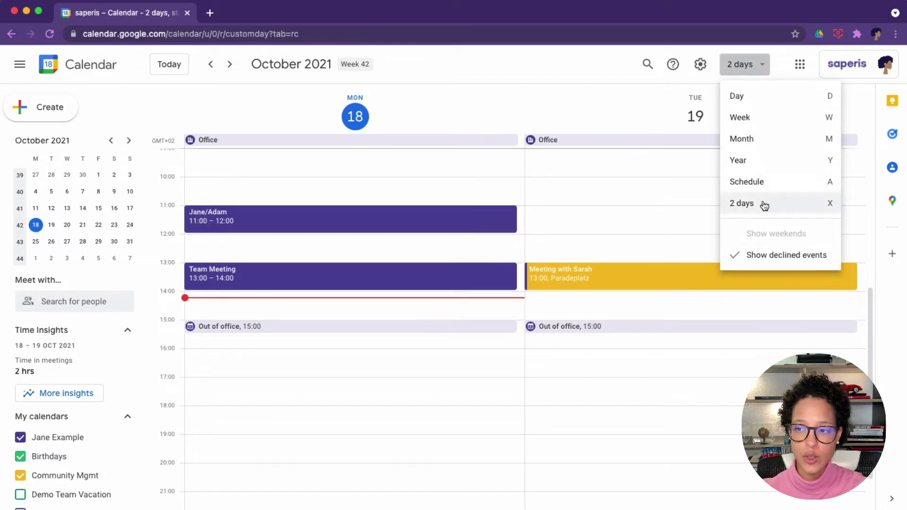
click(779, 116)
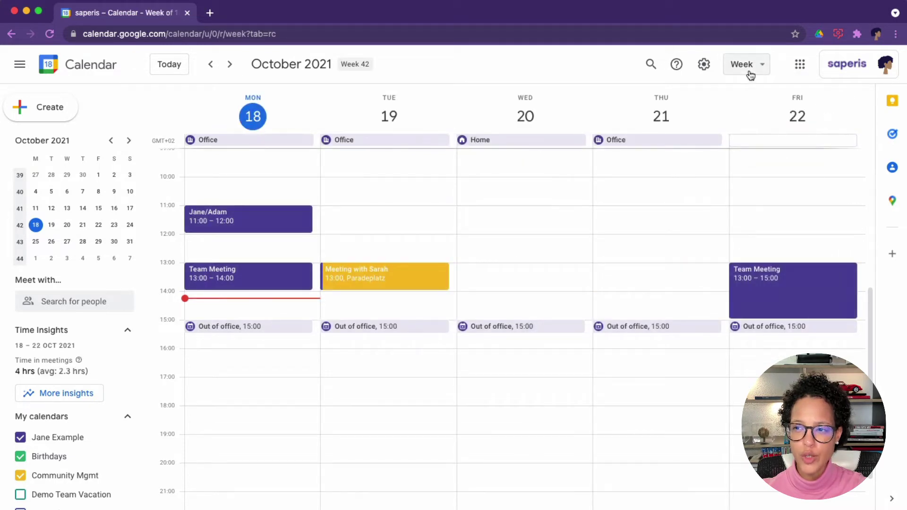
click(756, 70)
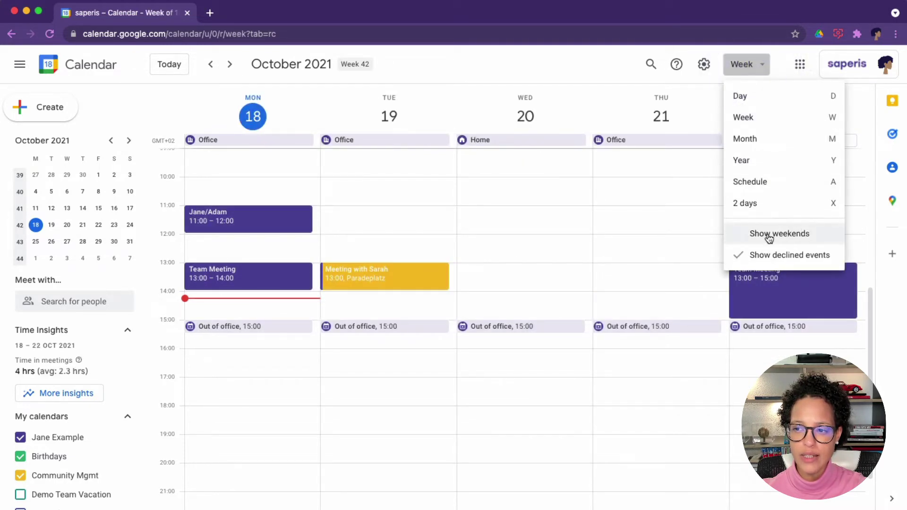
click(748, 238)
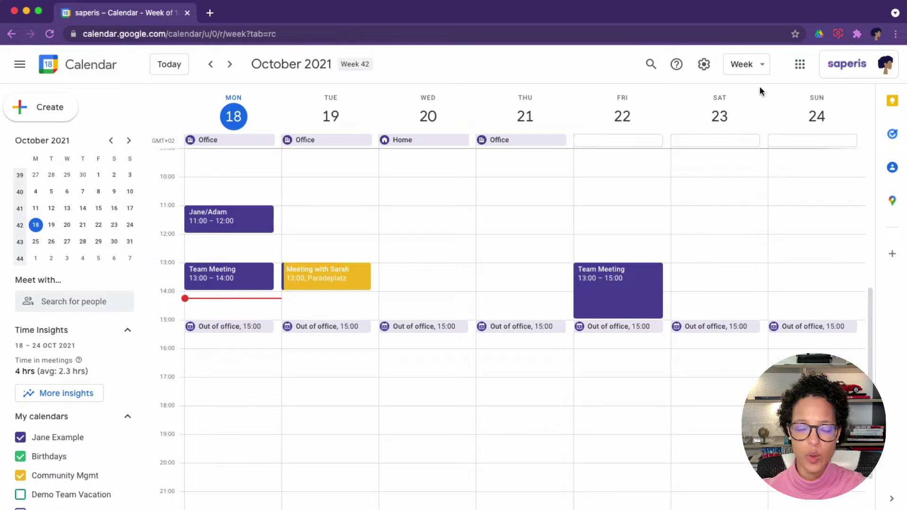
click(754, 69)
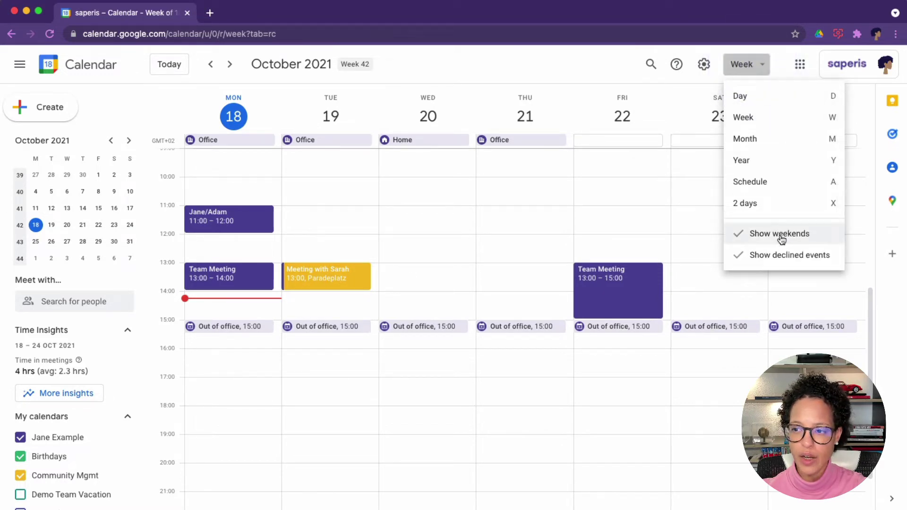
click(781, 237)
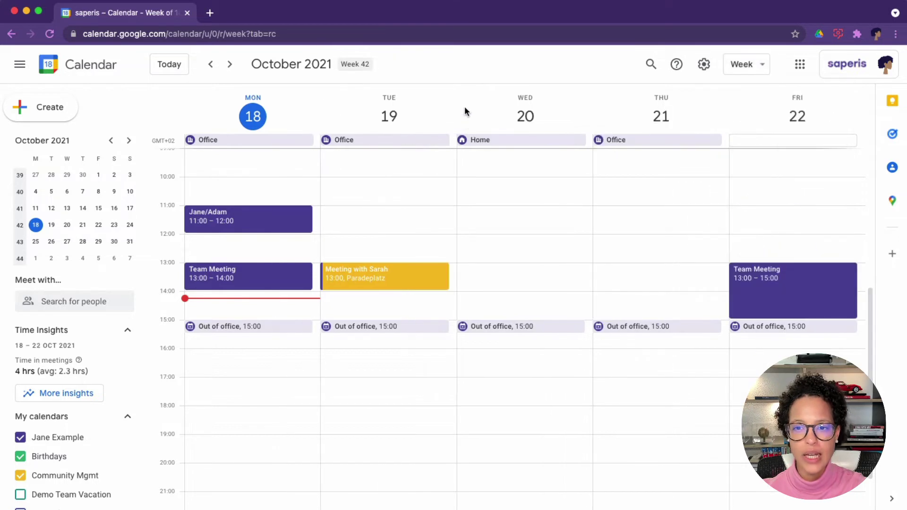
Step: Move ahead to the week of 1 November, switch to Day view and step forward two days
click(231, 65)
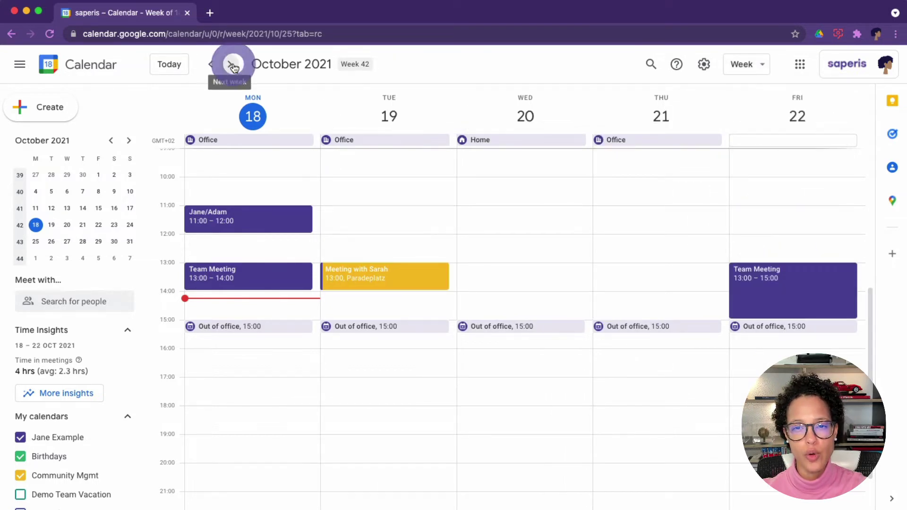
click(232, 66)
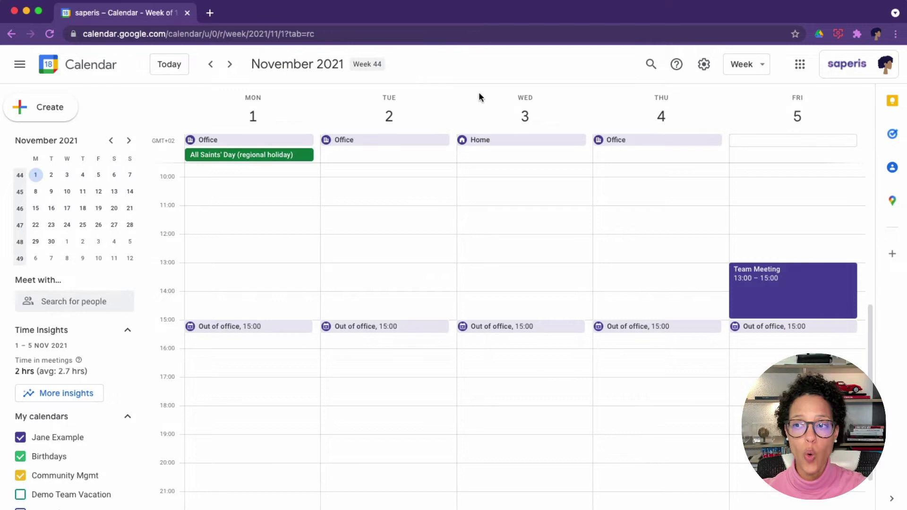
click(751, 72)
click(756, 97)
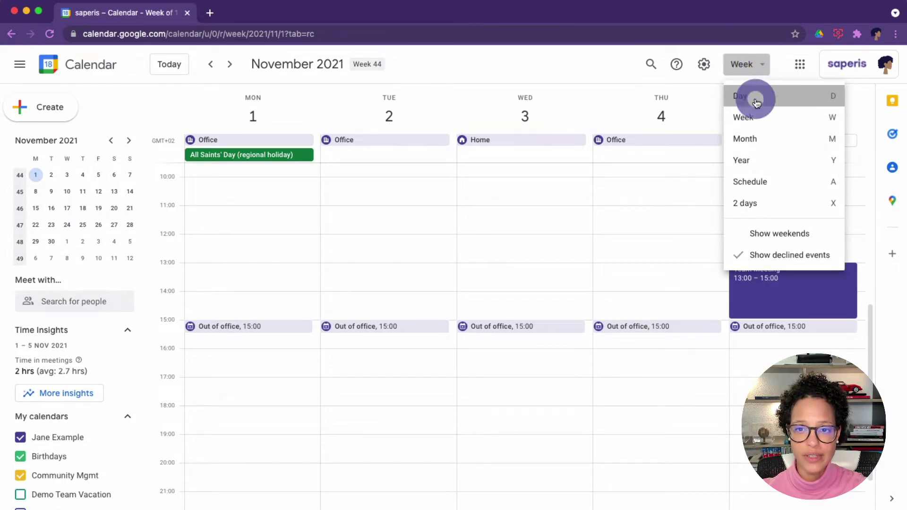
click(232, 64)
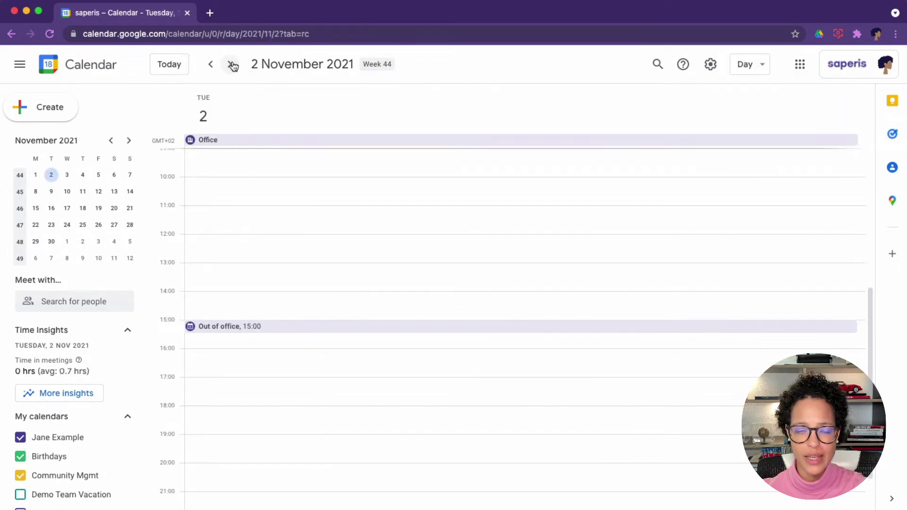
click(233, 65)
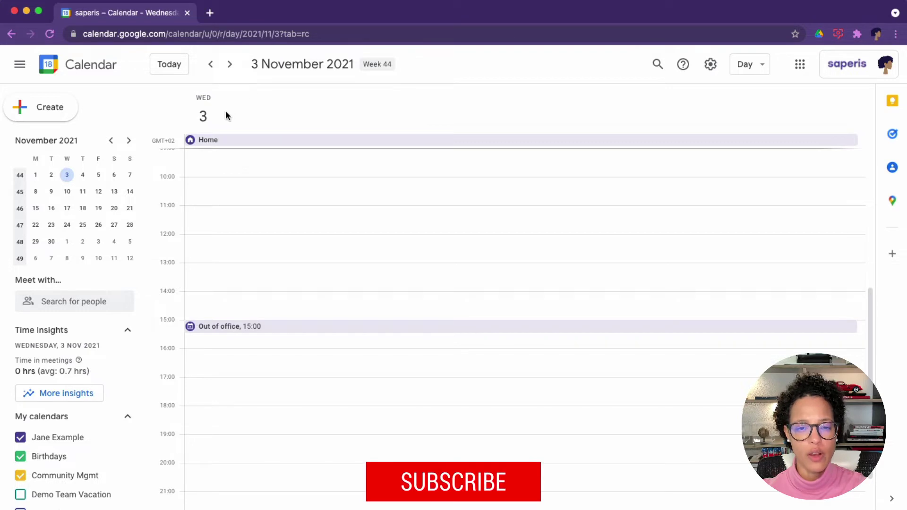
Step: Page the mini-calendar to March 2022 and confirm the Density and colour settings unchanged
click(130, 143)
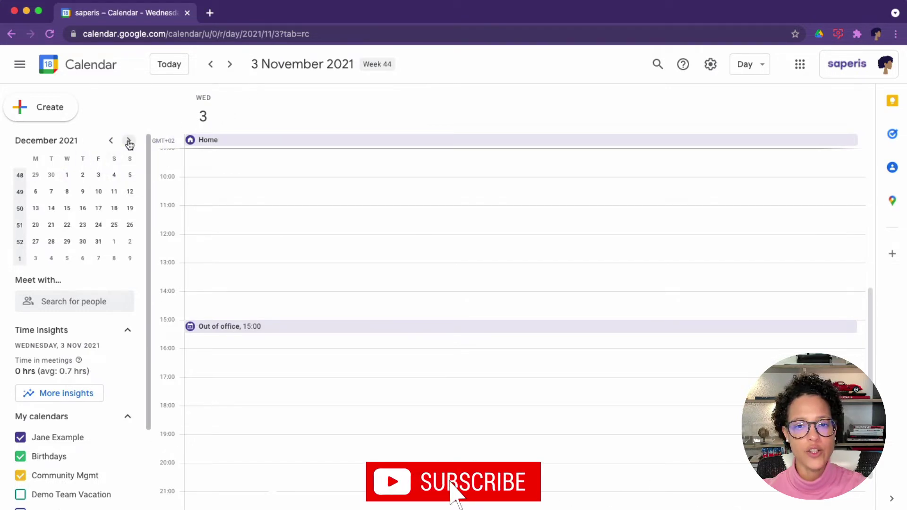
click(130, 143)
click(131, 143)
click(131, 143)
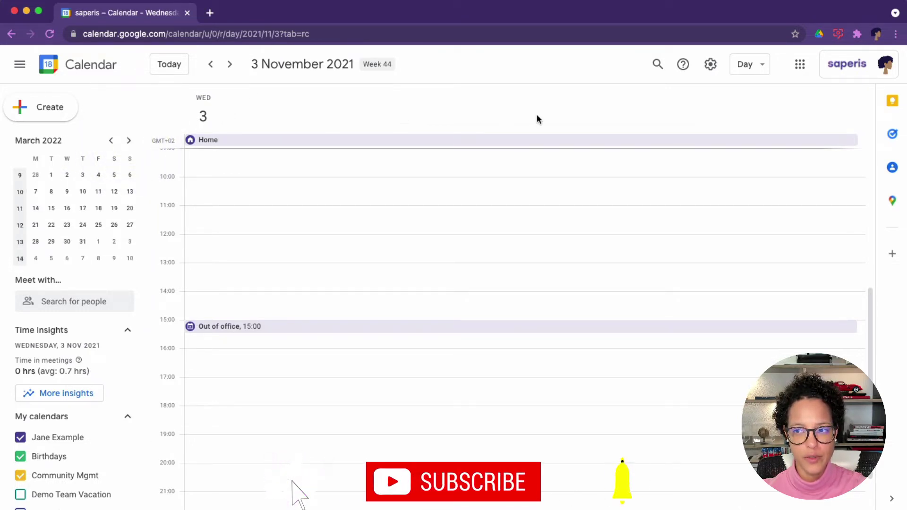
click(712, 70)
click(758, 158)
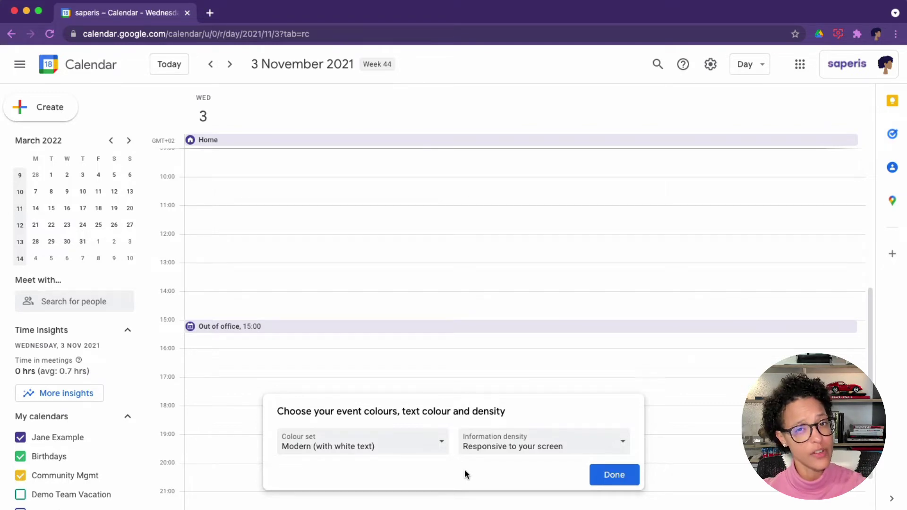
click(609, 478)
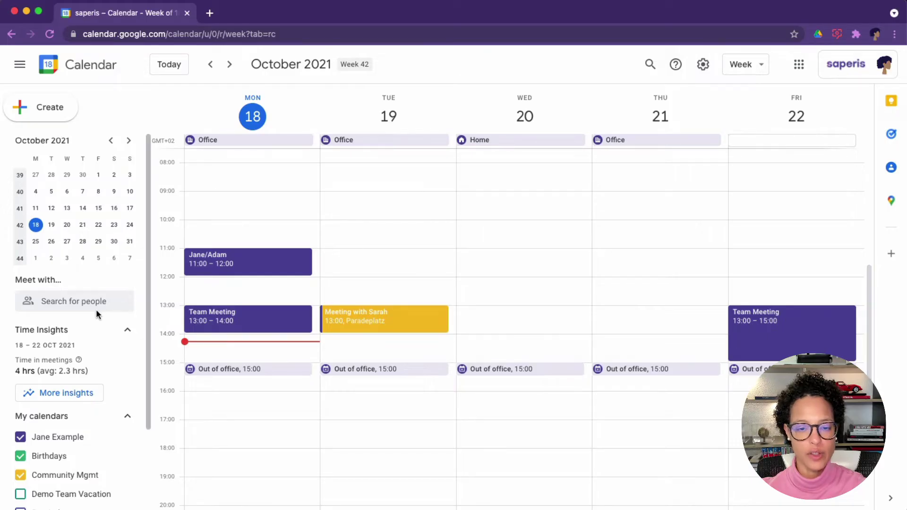
click(105, 303)
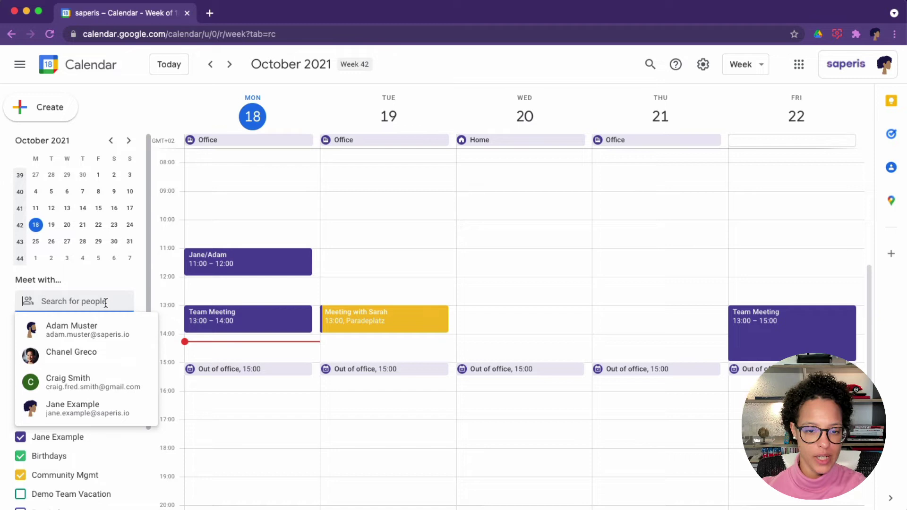
text(adam)
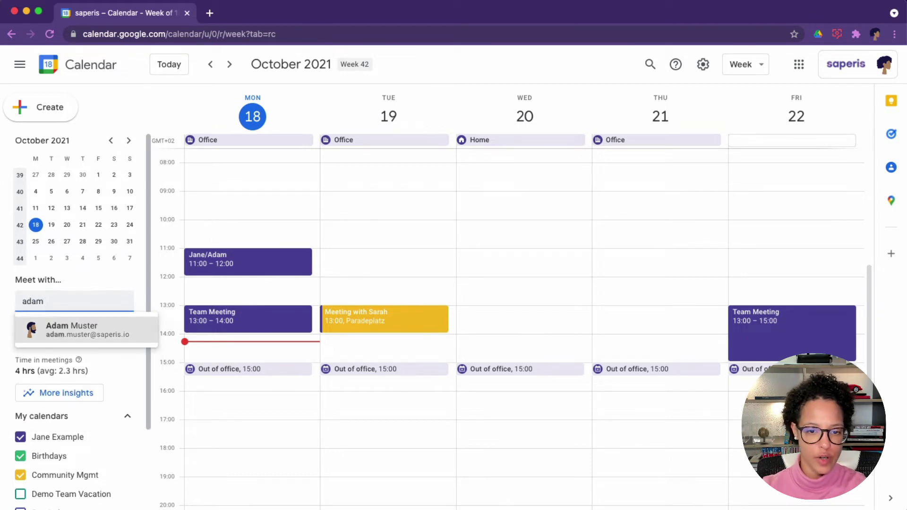
click(107, 333)
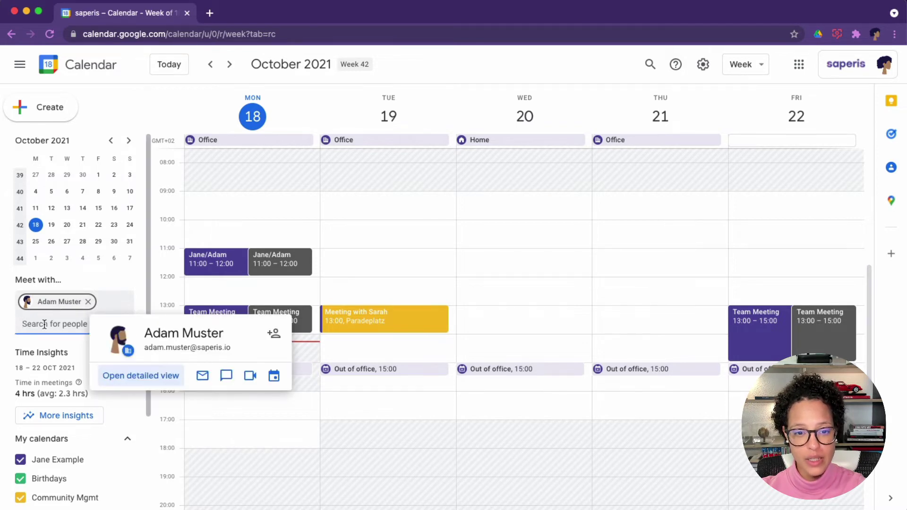
click(486, 294)
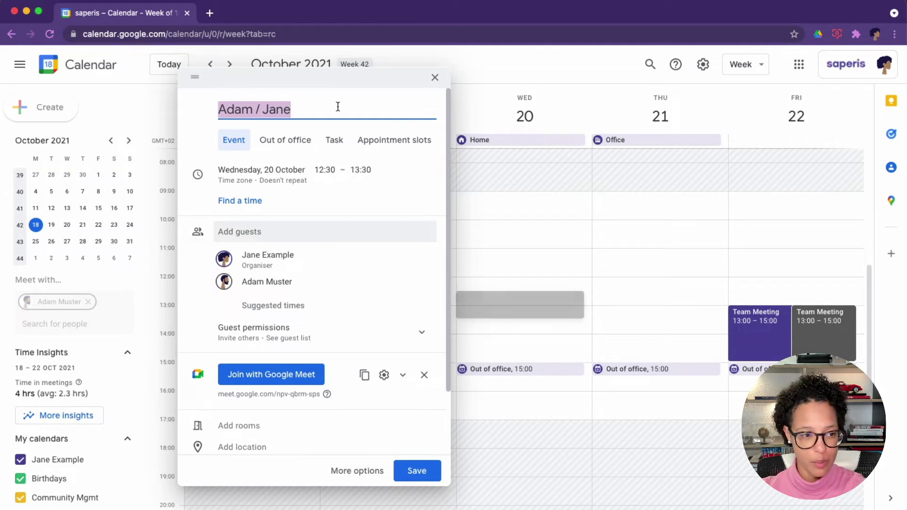
click(435, 78)
click(88, 301)
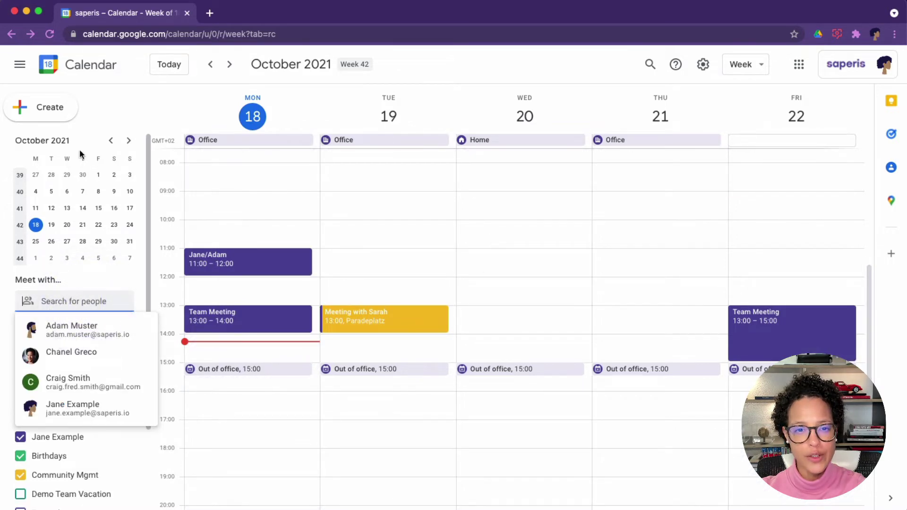
click(48, 114)
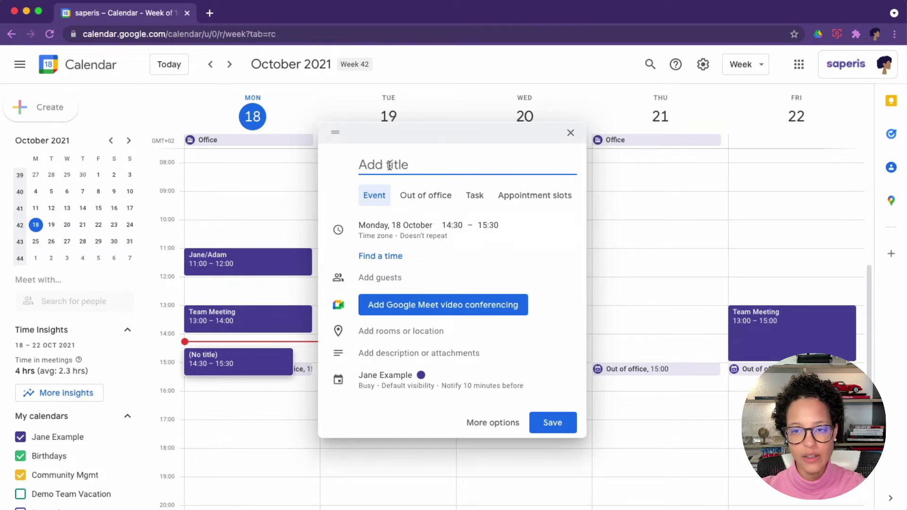
click(570, 133)
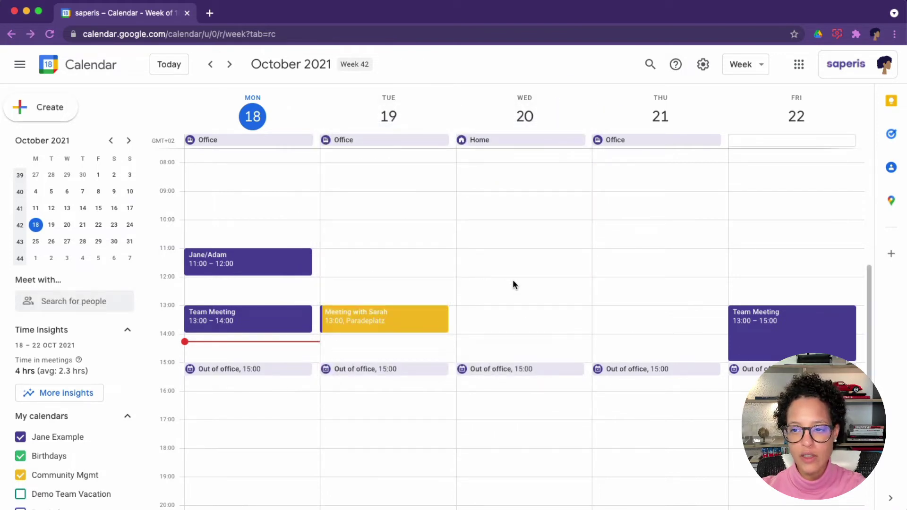
Step: Create a 'Team Meeting' event on Wednesday at 10:30 and invite the suggested colleague
click(494, 238)
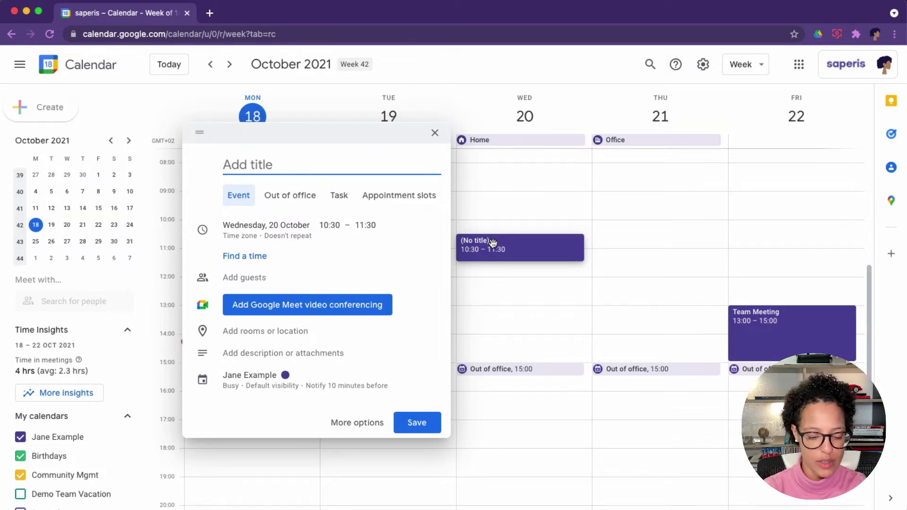
text(Team Meeting)
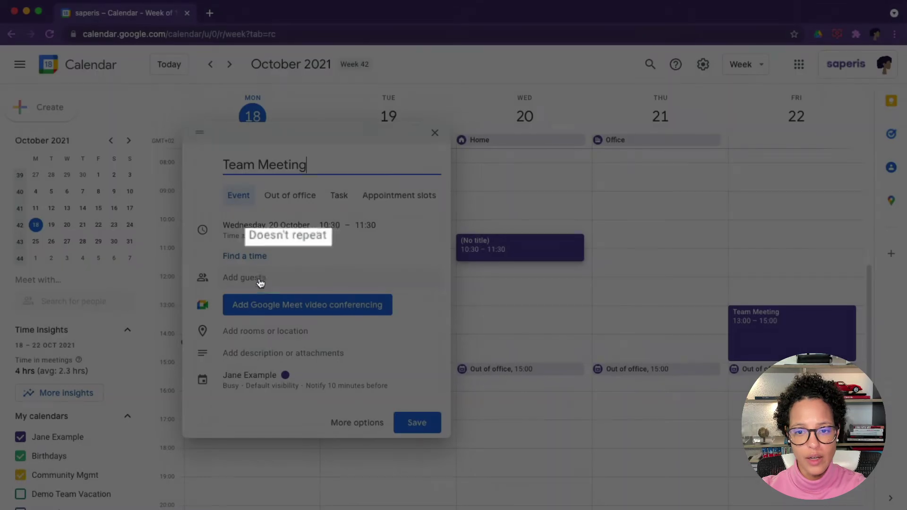
click(256, 279)
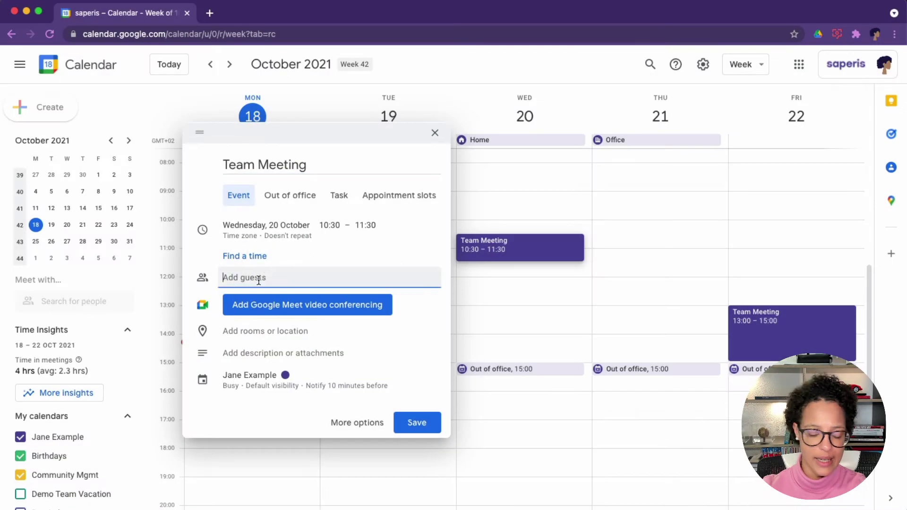
text(a)
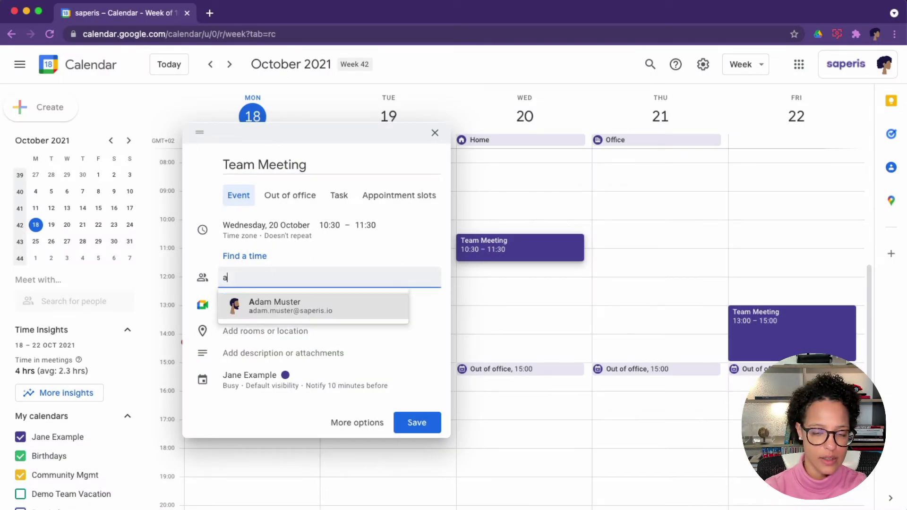
click(264, 307)
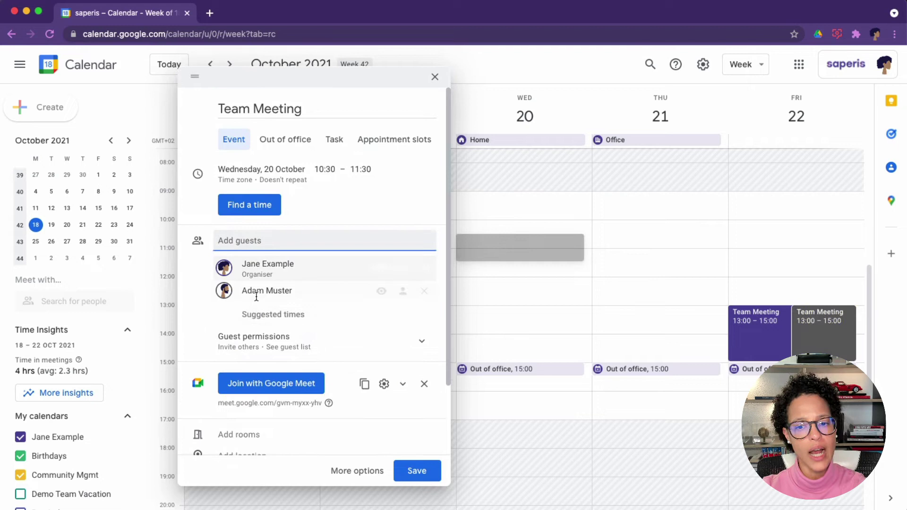
scroll(340, 330, down, 2)
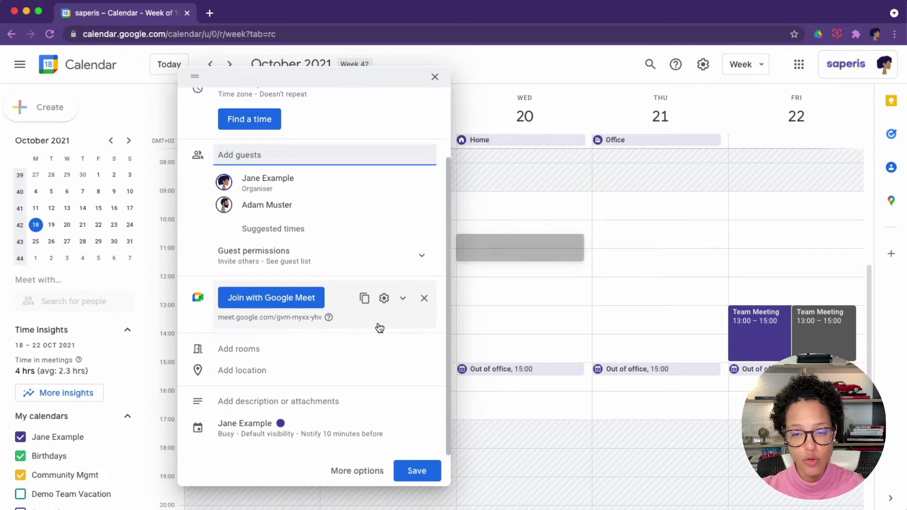
Step: Book the Main meeting space and set the location to Confiserie Sprüngli, Zürich
click(245, 350)
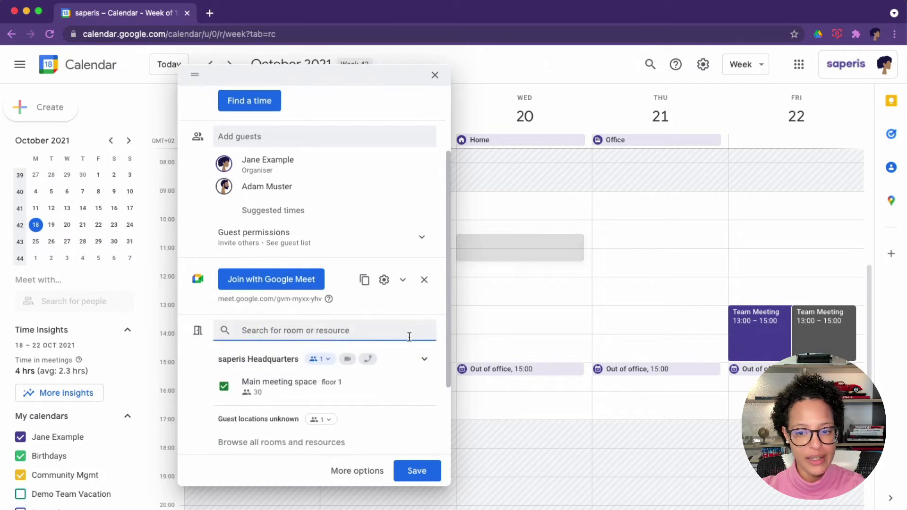
scroll(409, 338, down, 3)
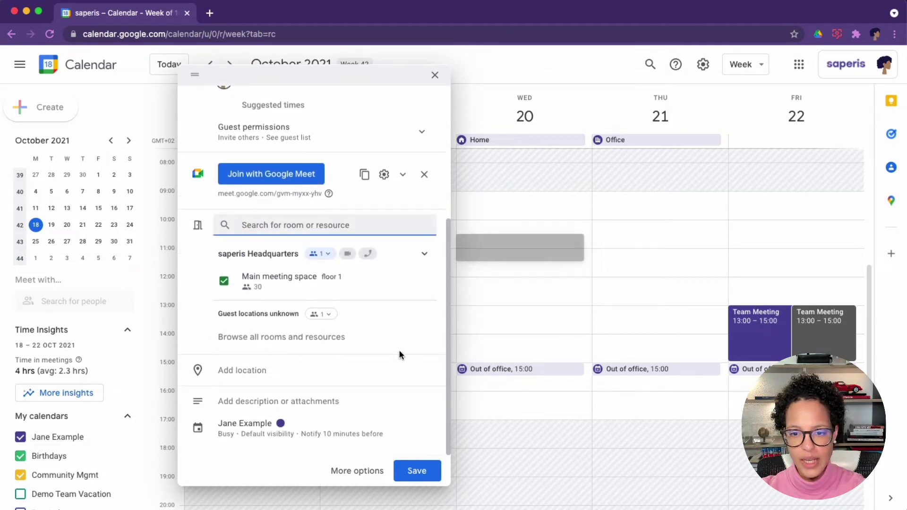
click(252, 377)
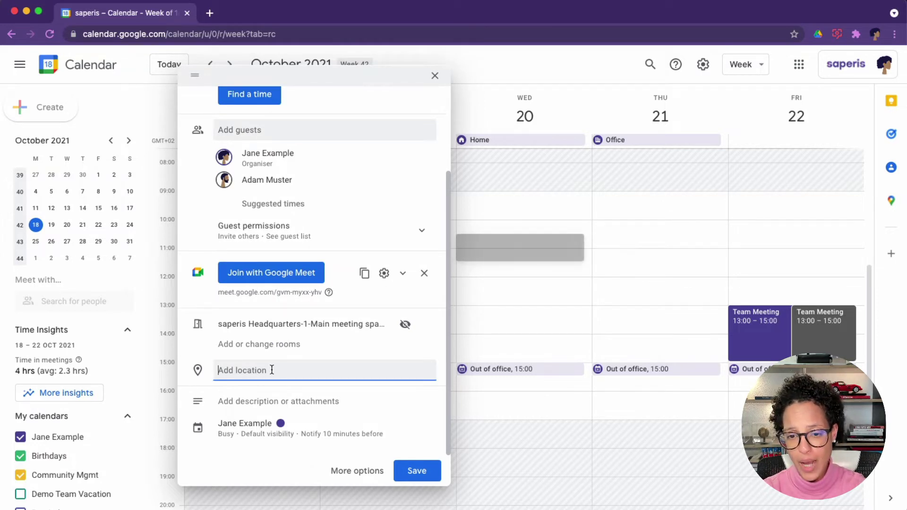
text(caf)
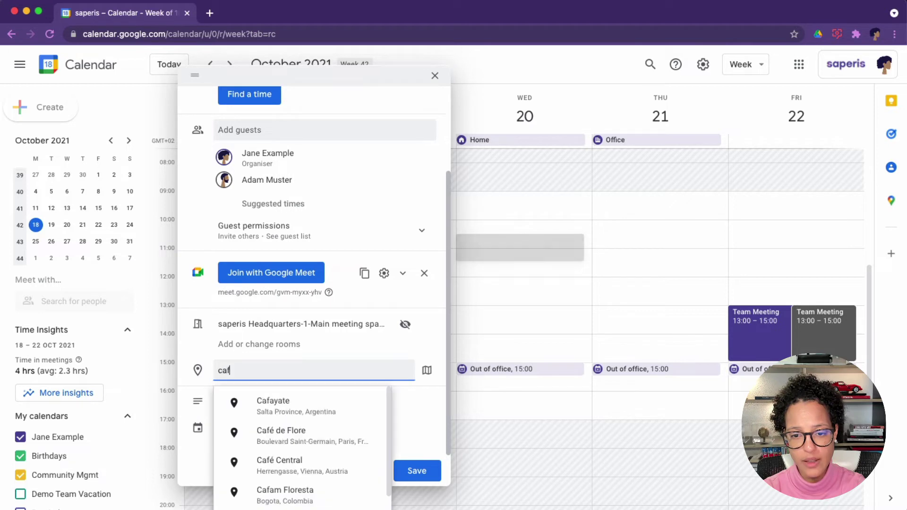
text(e sprüngli)
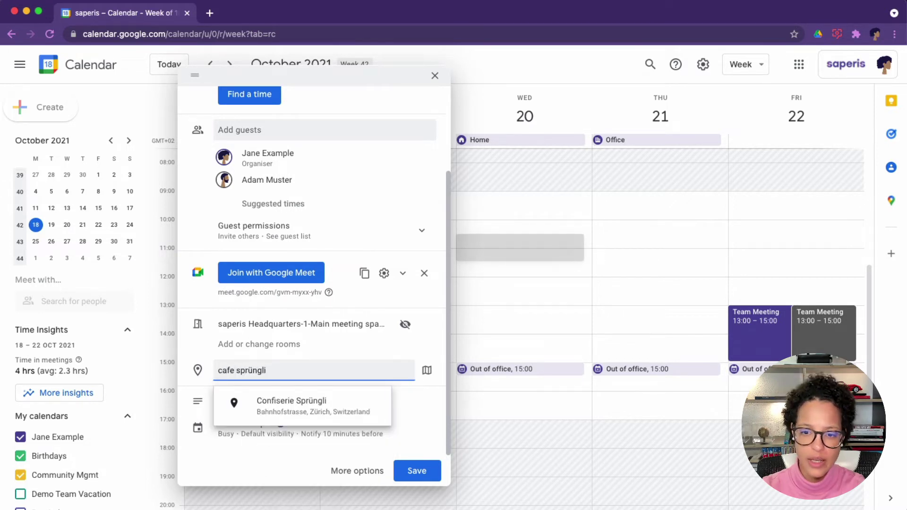
click(299, 404)
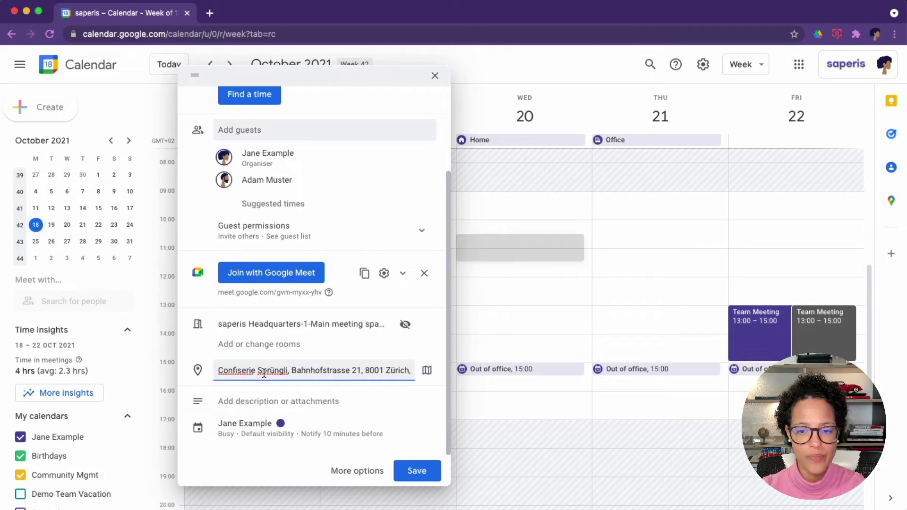
Step: Add the description 'the meeting is about...'
click(268, 402)
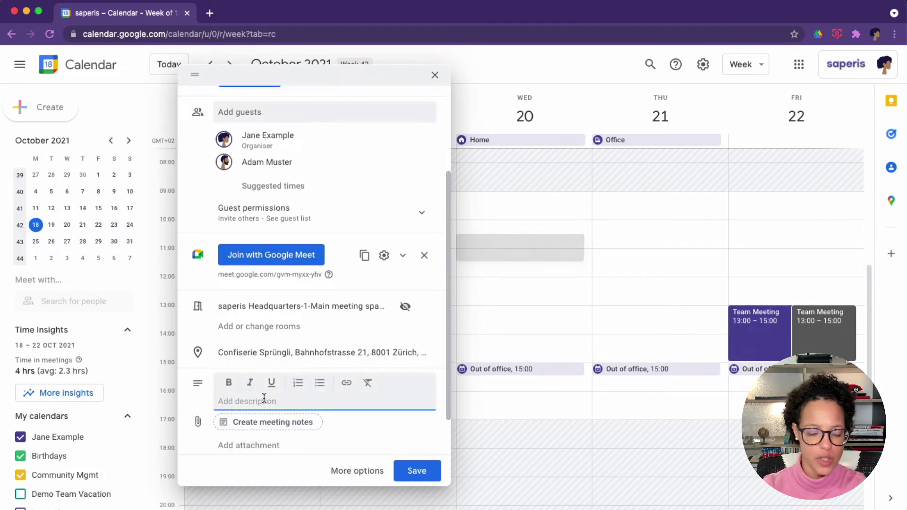
text(the meetin)
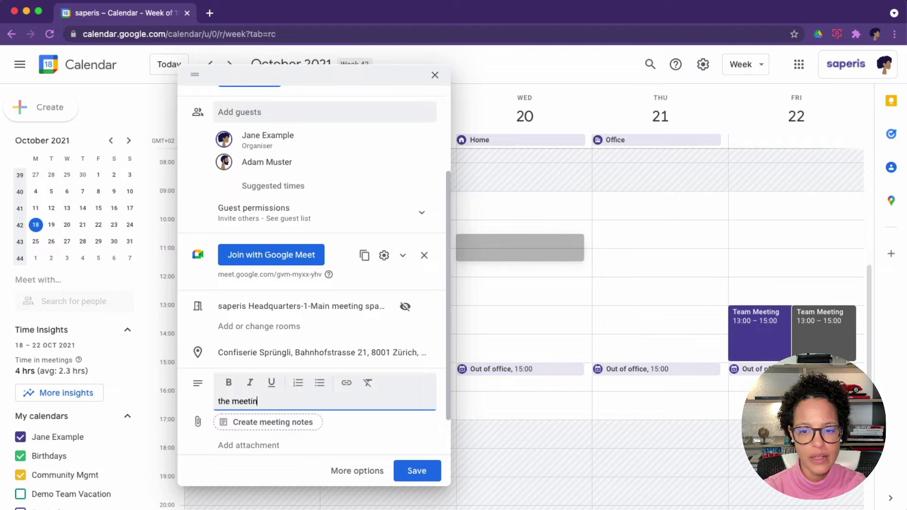
text(g is about...)
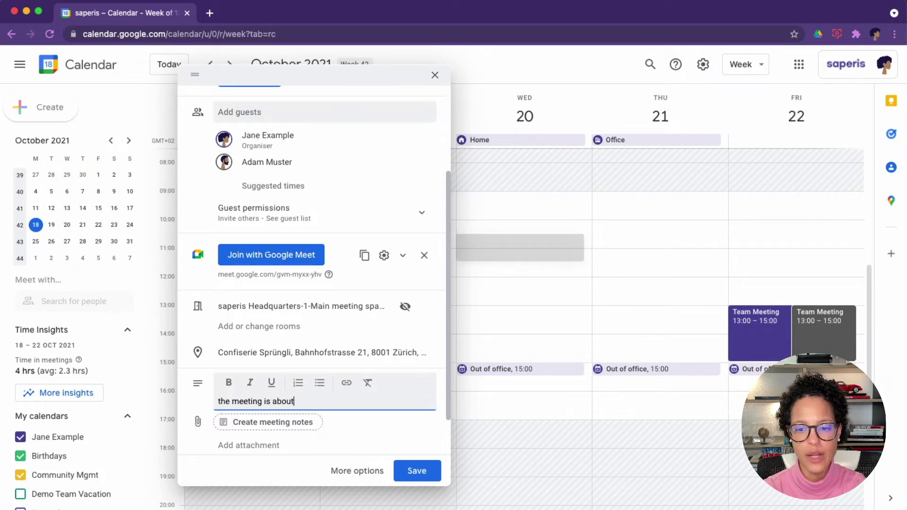
Step: Attach the Eisenhower Matrix file from Drive's recent files to the meeting
click(245, 444)
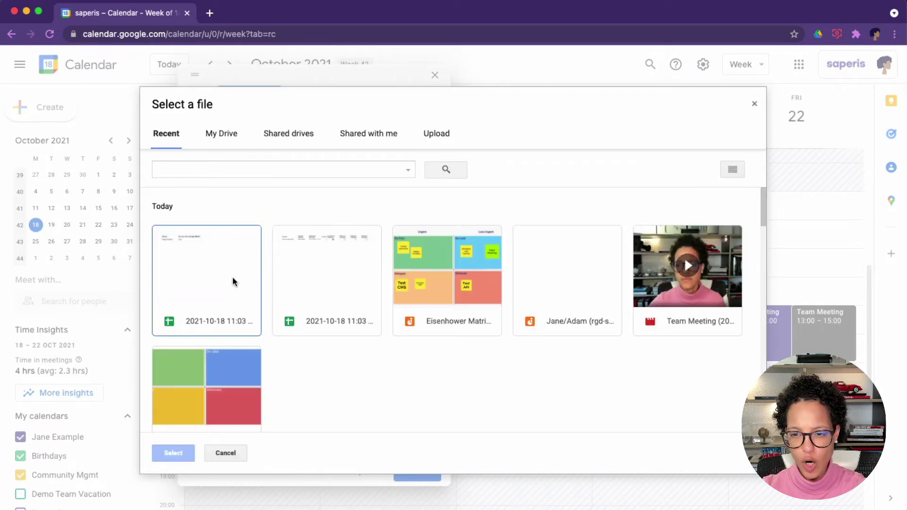
click(454, 286)
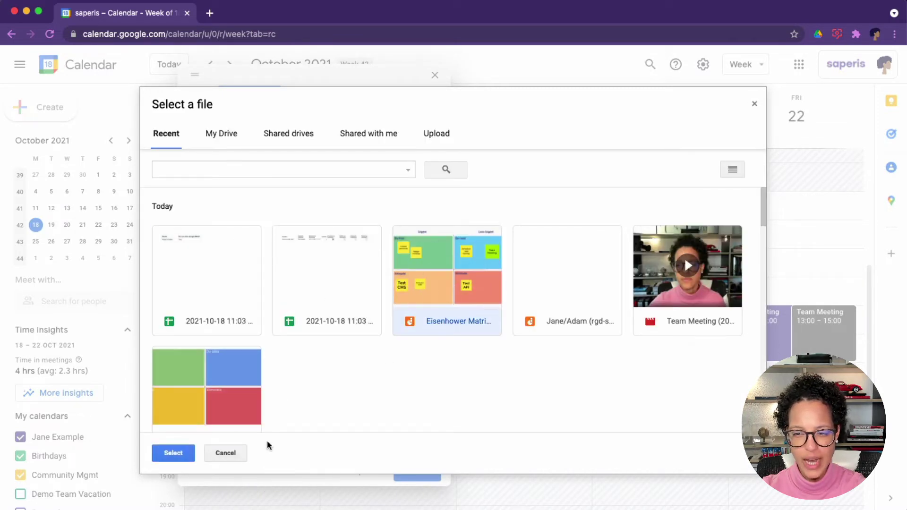
click(170, 454)
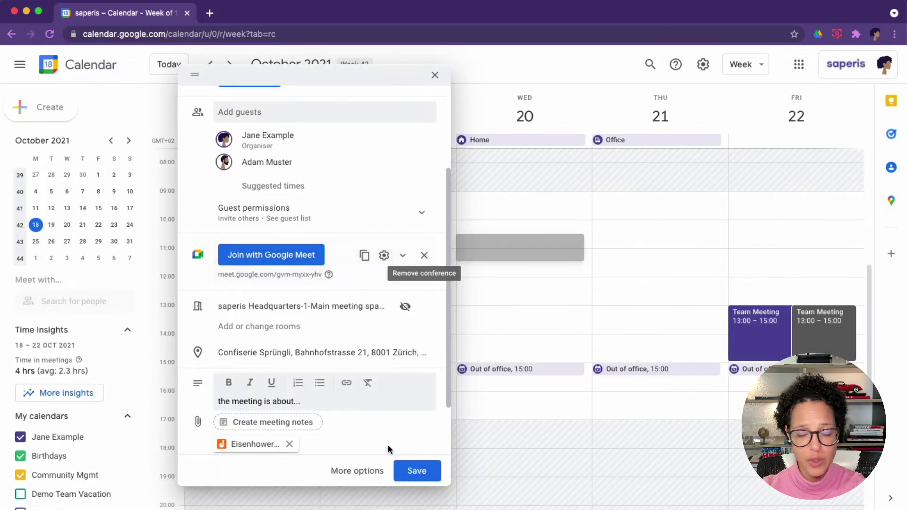
scroll(378, 419, down, 2)
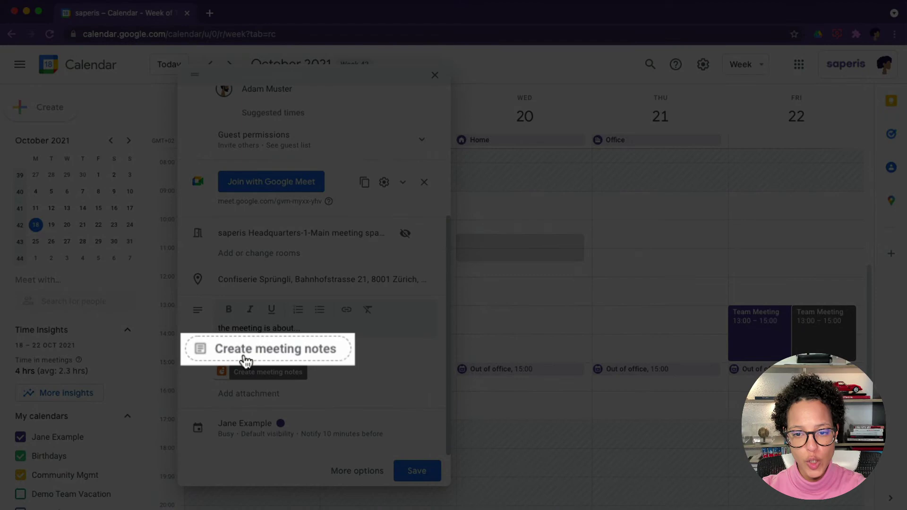
Step: Create a 'Notes – Team Meeting' document attached to the Team Meeting for sharing with guests
click(243, 355)
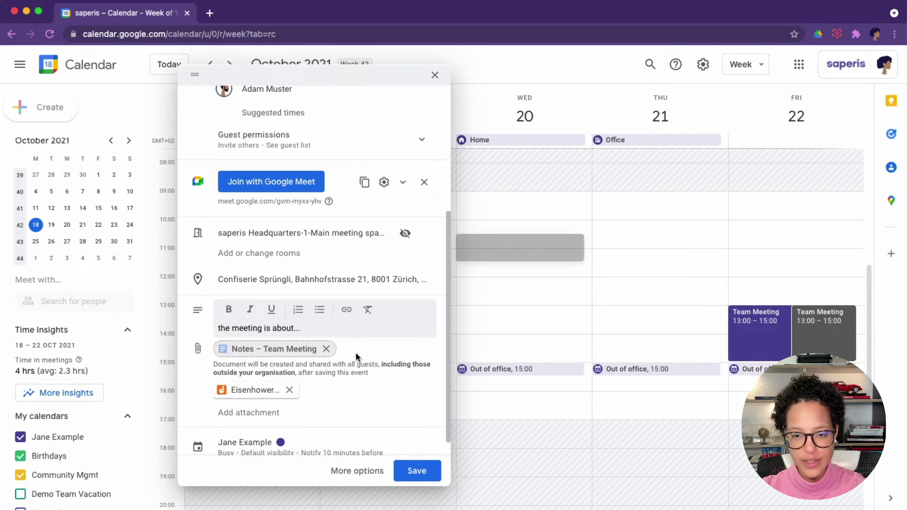
scroll(355, 352, down, 1)
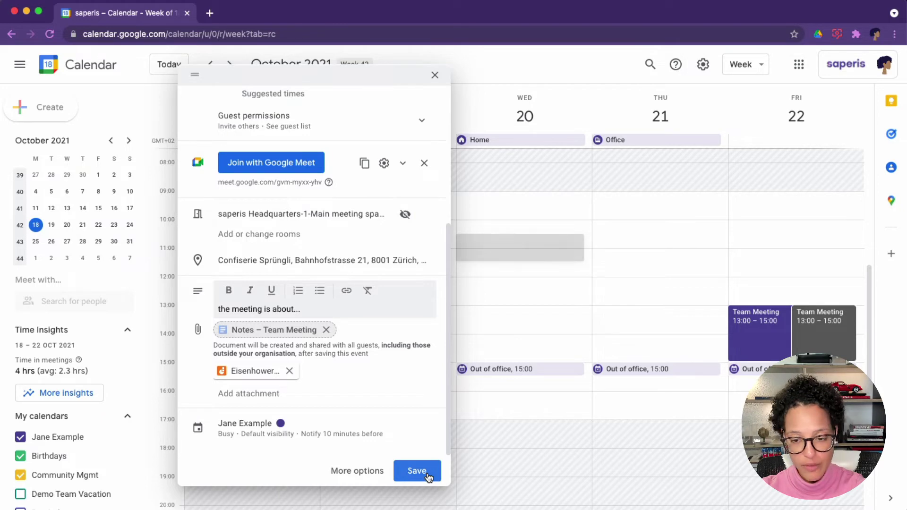
Step: Save the Team Meeting from its full editing page and send the update emails to the guests
click(364, 471)
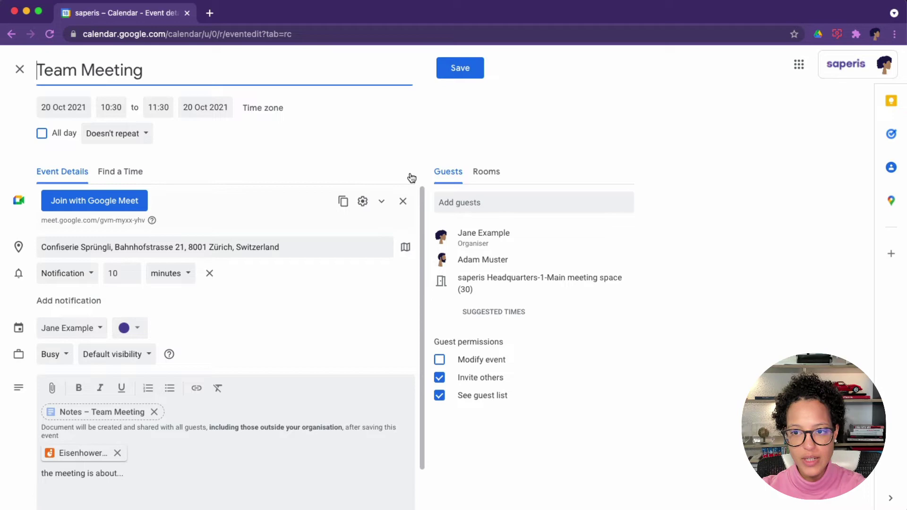
click(457, 72)
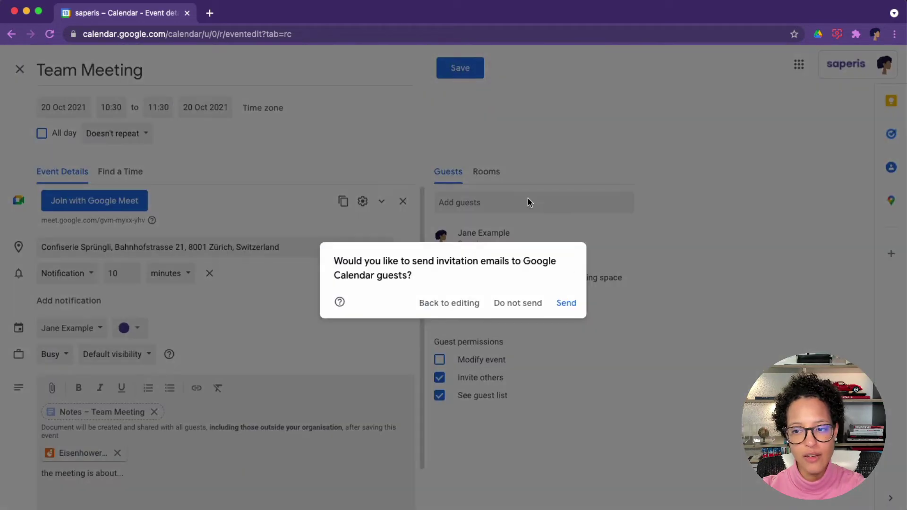
click(567, 303)
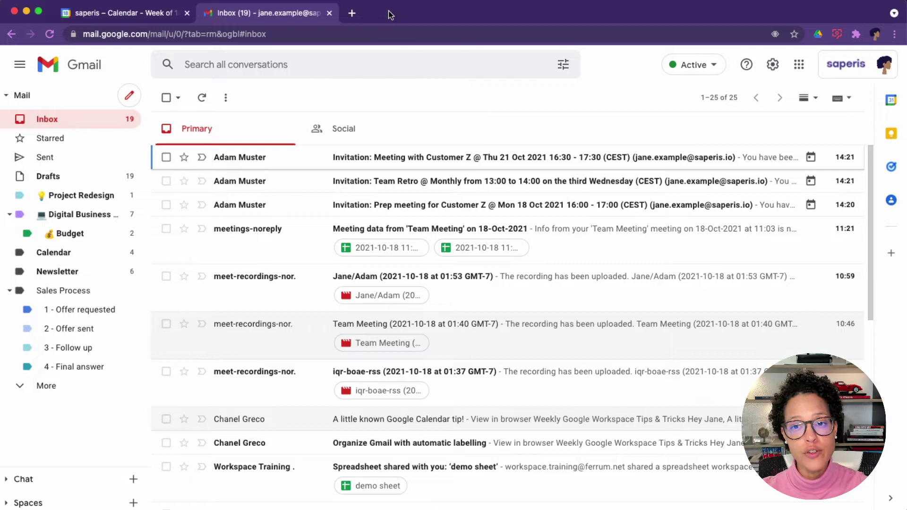
Step: Open the Meeting with Customer Z invitation email in Gmail and reply Yes
click(399, 159)
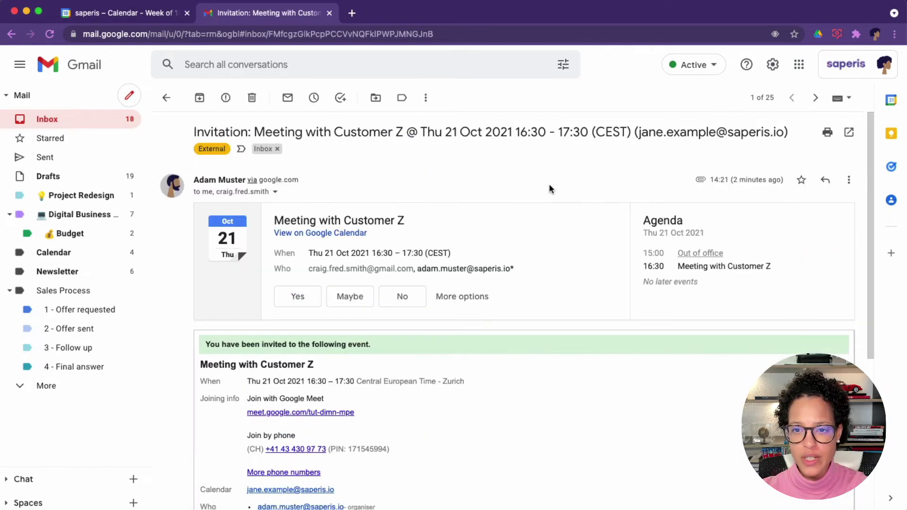
scroll(569, 269, down, 5)
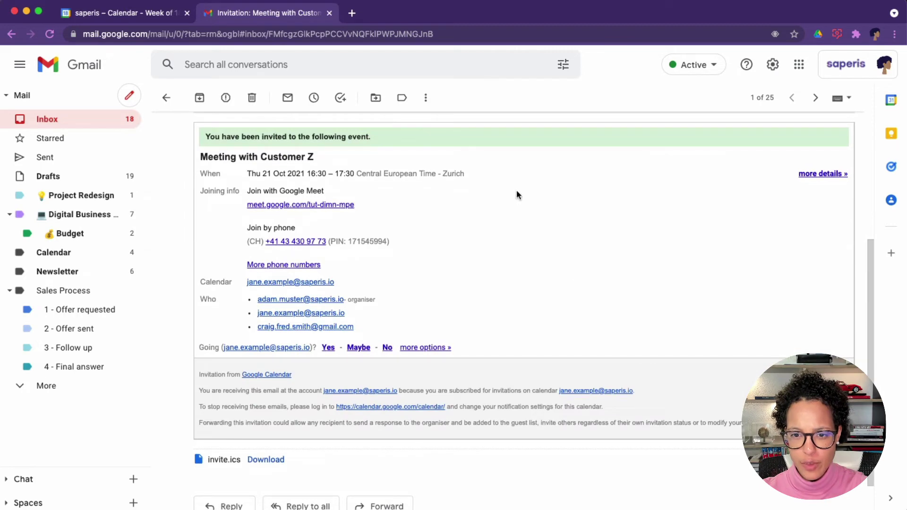
scroll(514, 198, up, 5)
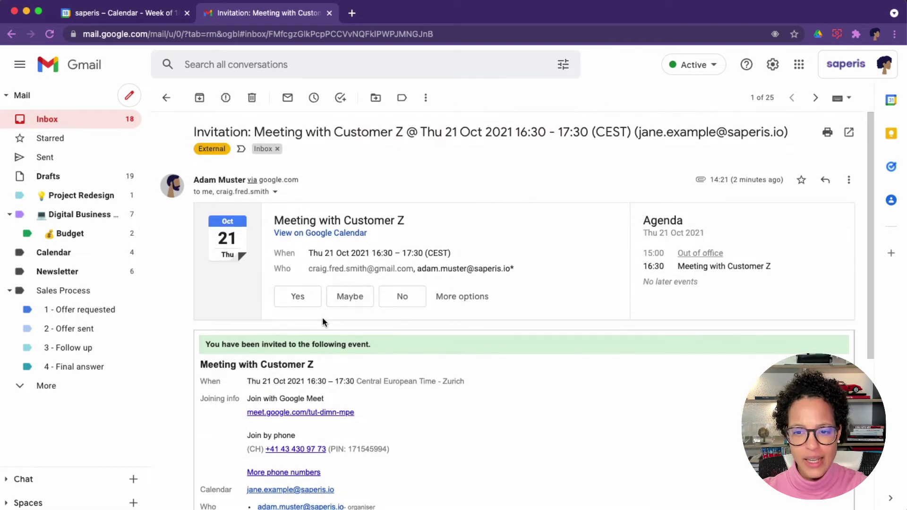
click(301, 302)
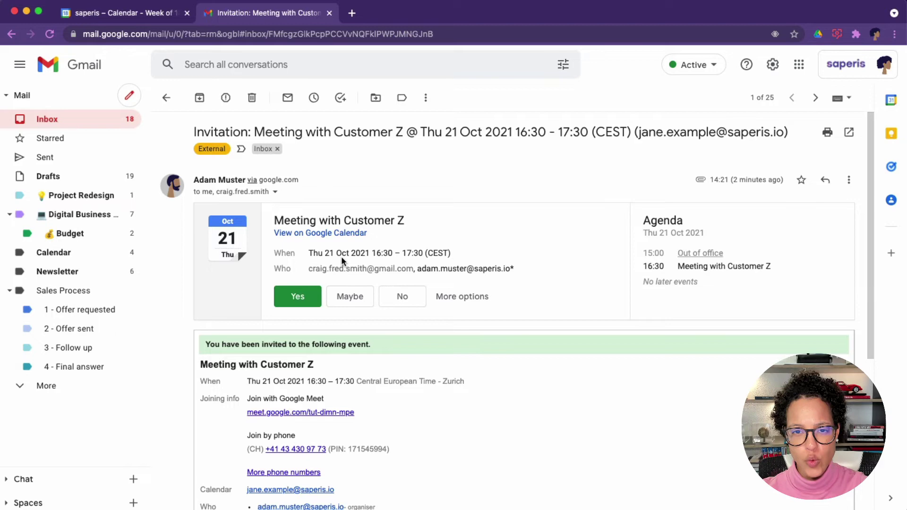
click(125, 13)
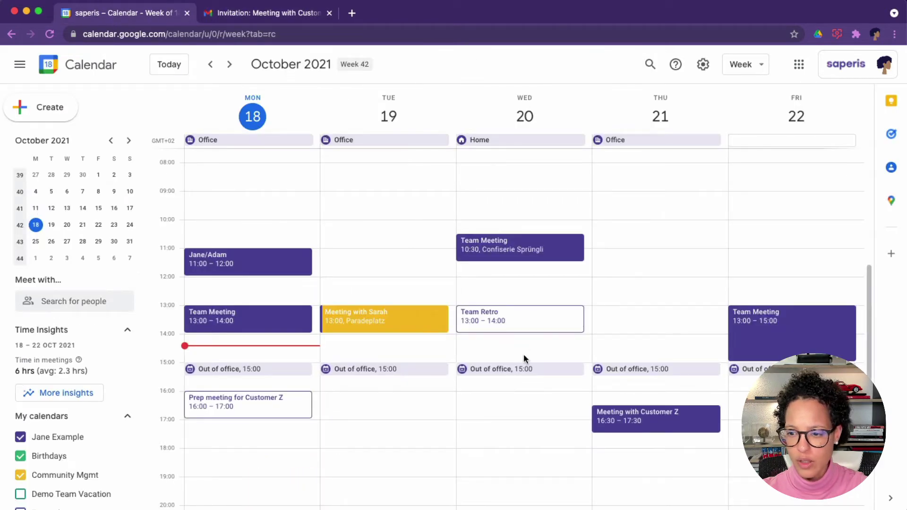
click(684, 427)
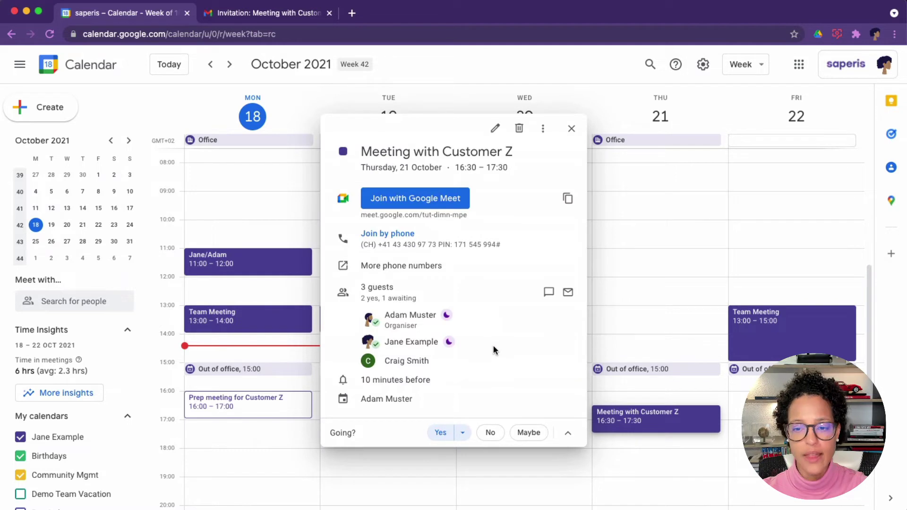
mouse_move(494, 349)
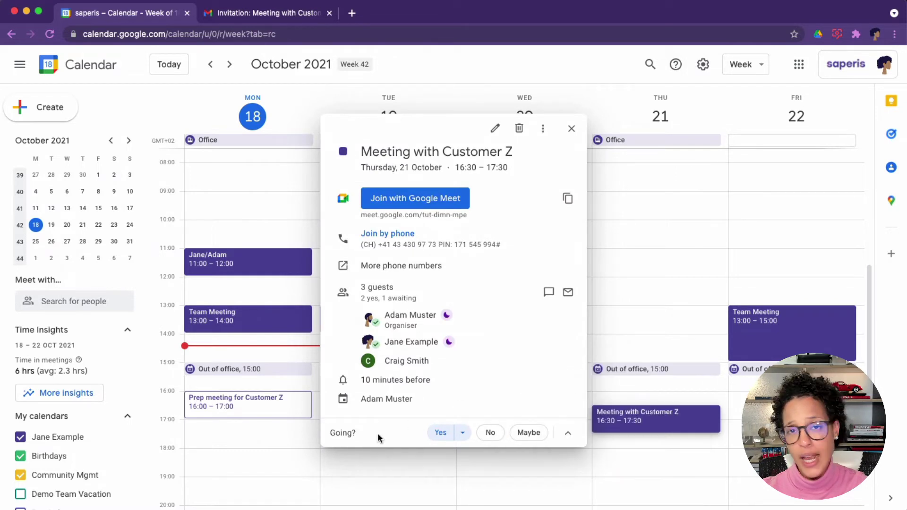
mouse_move(450, 342)
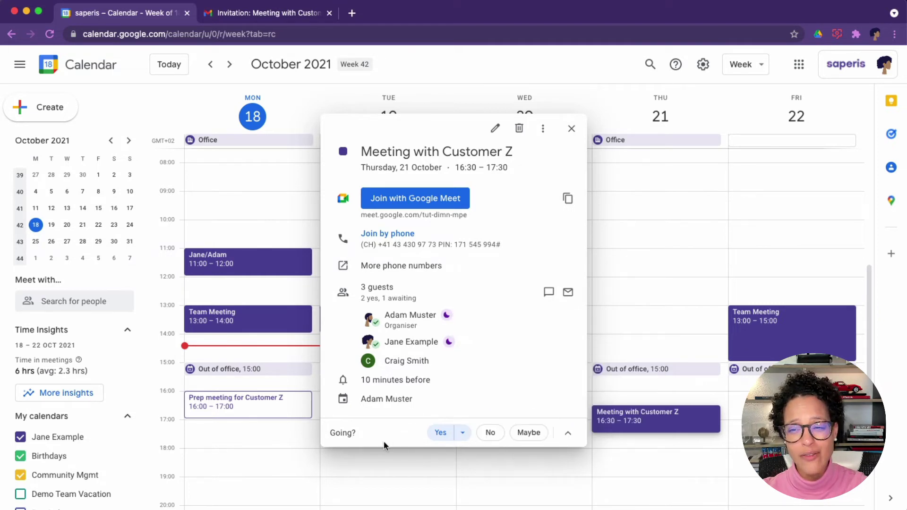
click(572, 129)
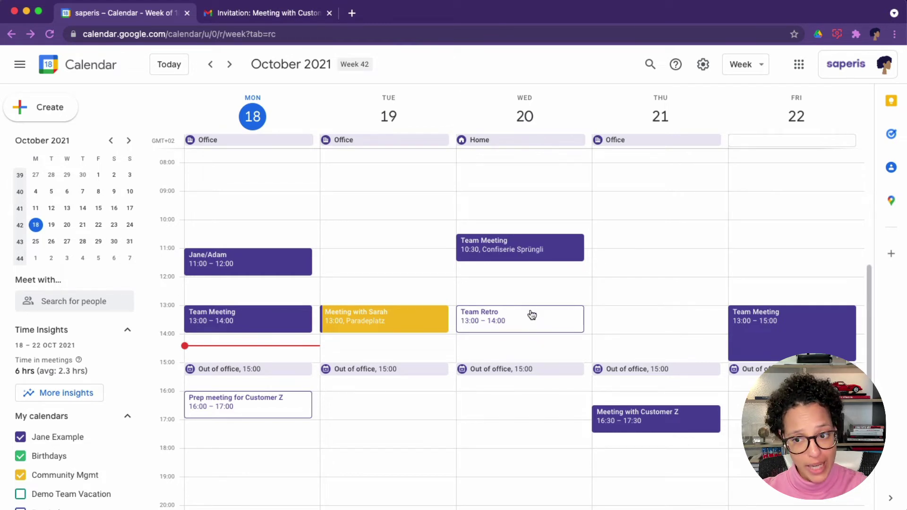
Step: Answer Wednesday's Team Retro with 'Yes, joining virtually' for this and following events
drag(534, 323, 532, 317)
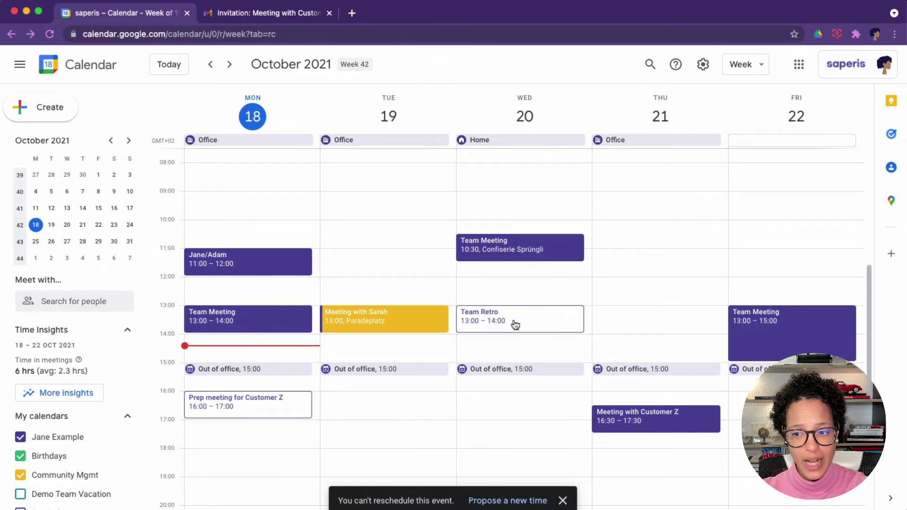
click(543, 327)
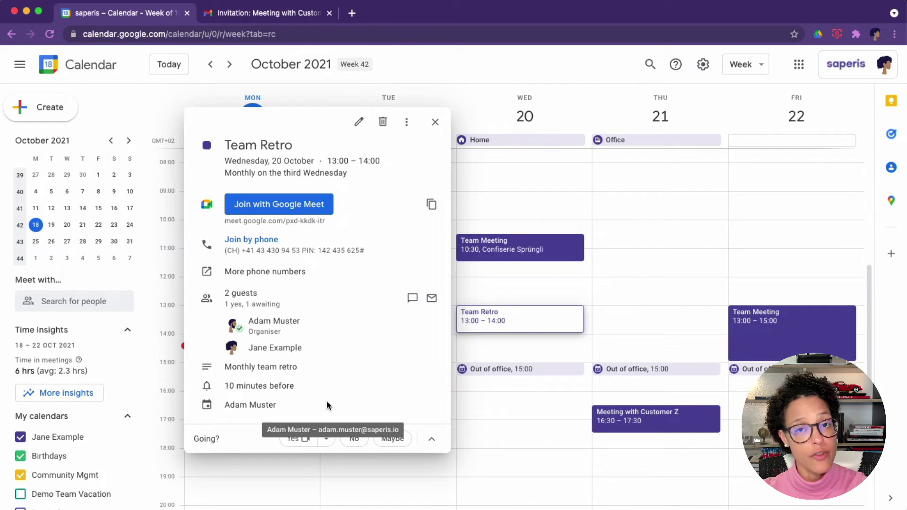
click(328, 441)
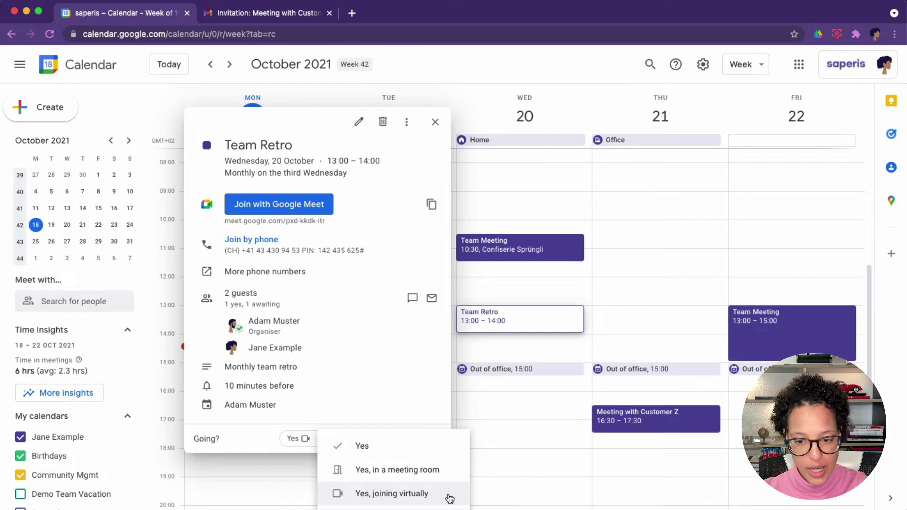
click(449, 499)
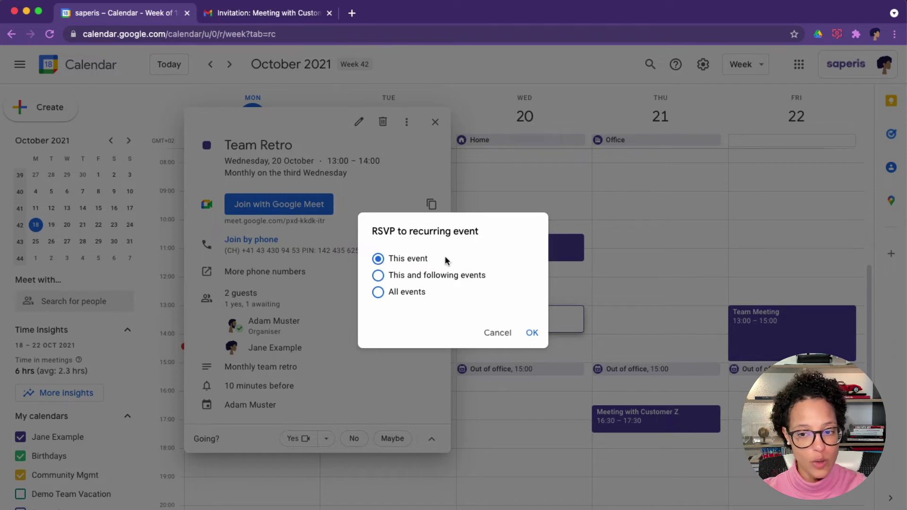
click(381, 276)
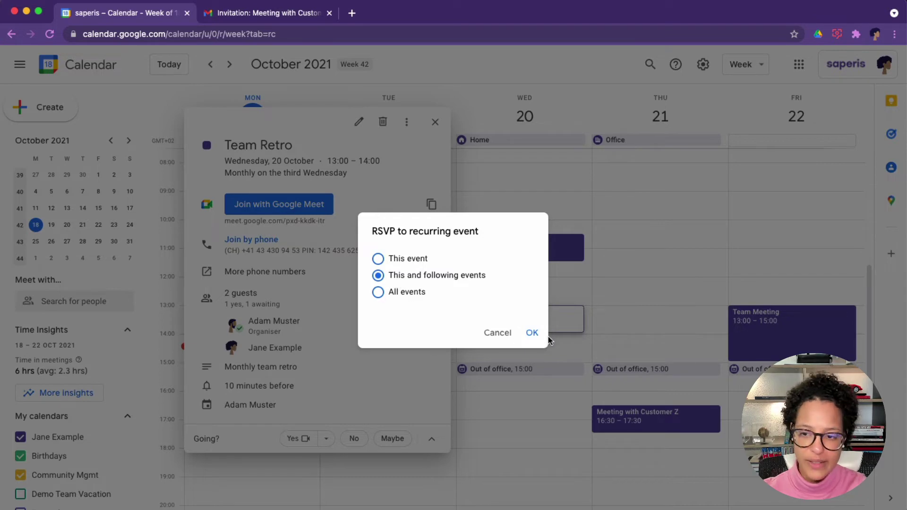
click(532, 333)
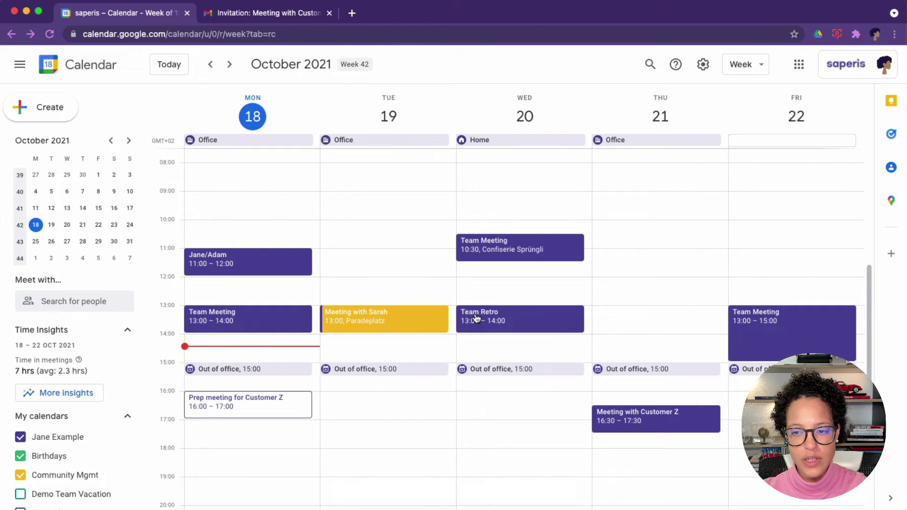
Step: Open the Team Retro invitation email in Gmail and reload the page
click(267, 19)
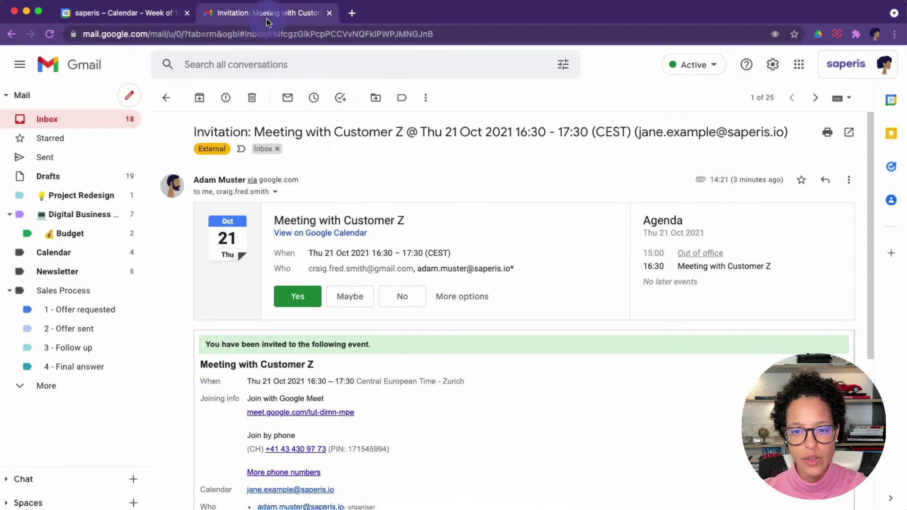
click(167, 98)
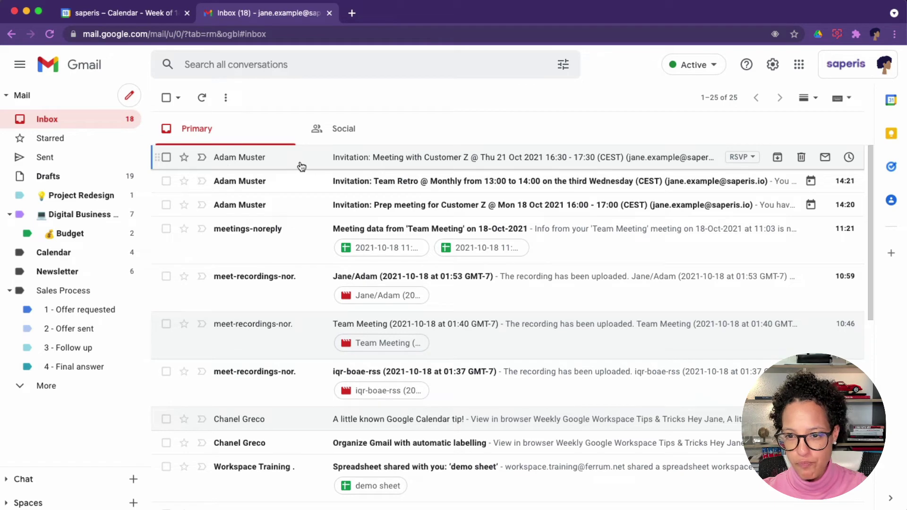
click(301, 181)
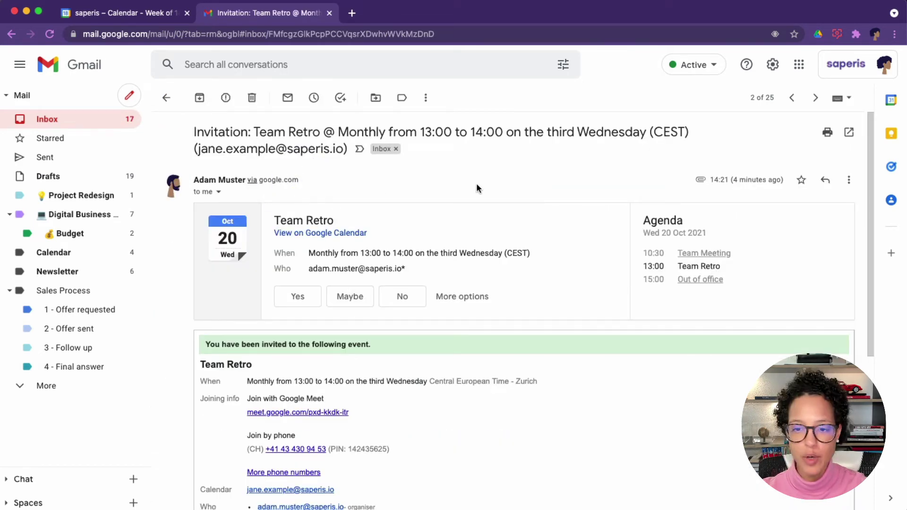
click(412, 35)
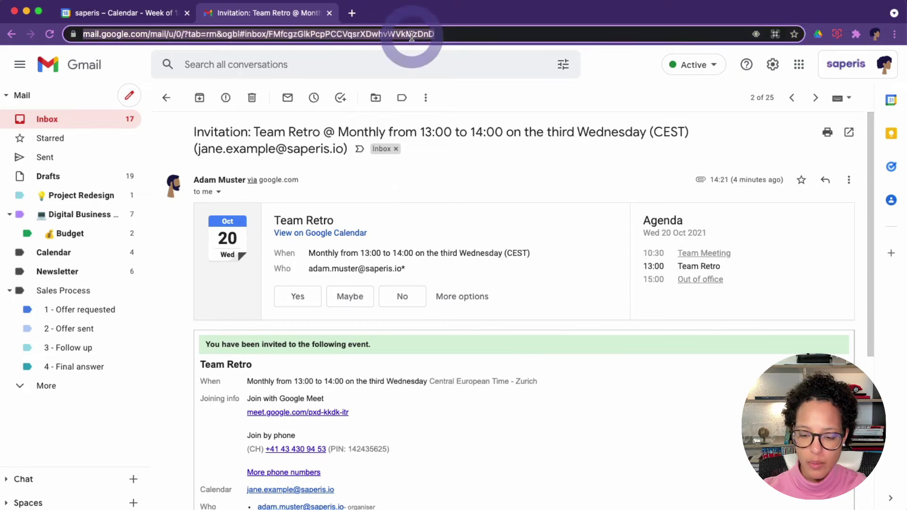
key(Return)
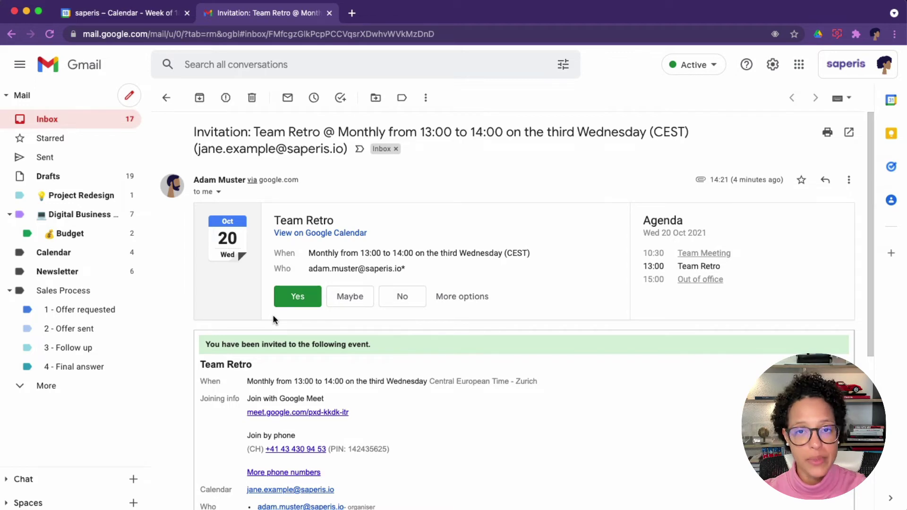
Step: Delete the Meeting with Customer Z and Team Retro invitation emails from the inbox
click(166, 98)
click(167, 158)
click(167, 181)
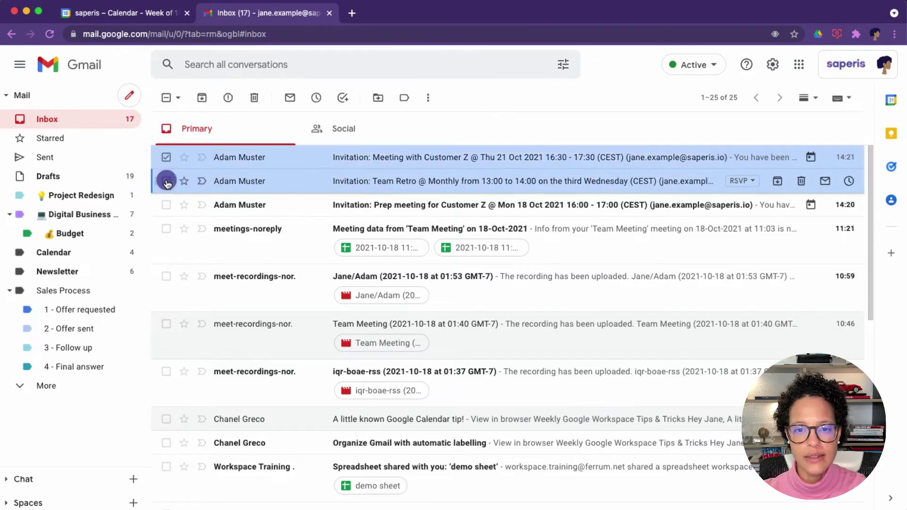
click(254, 98)
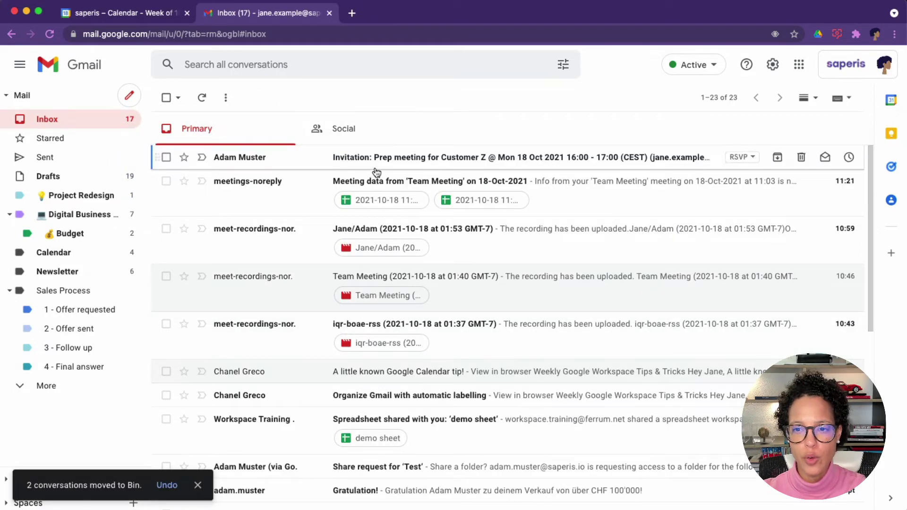
click(433, 161)
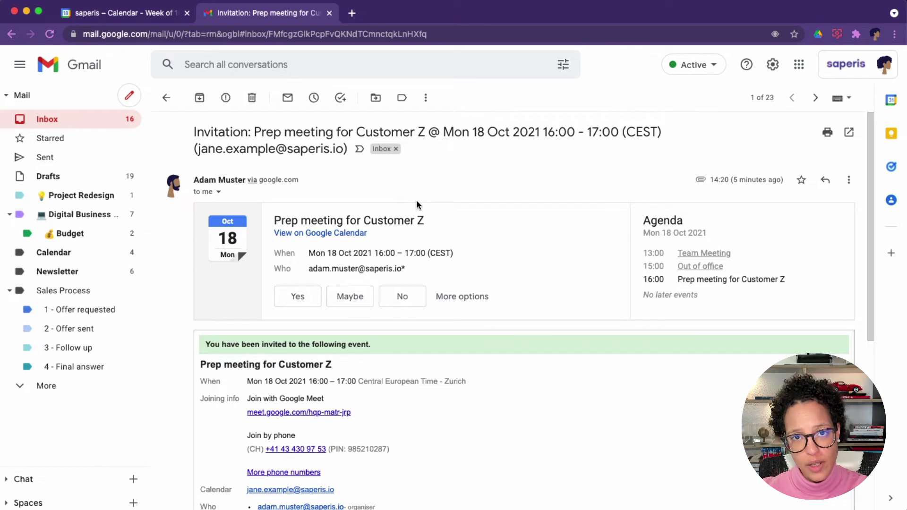
click(466, 301)
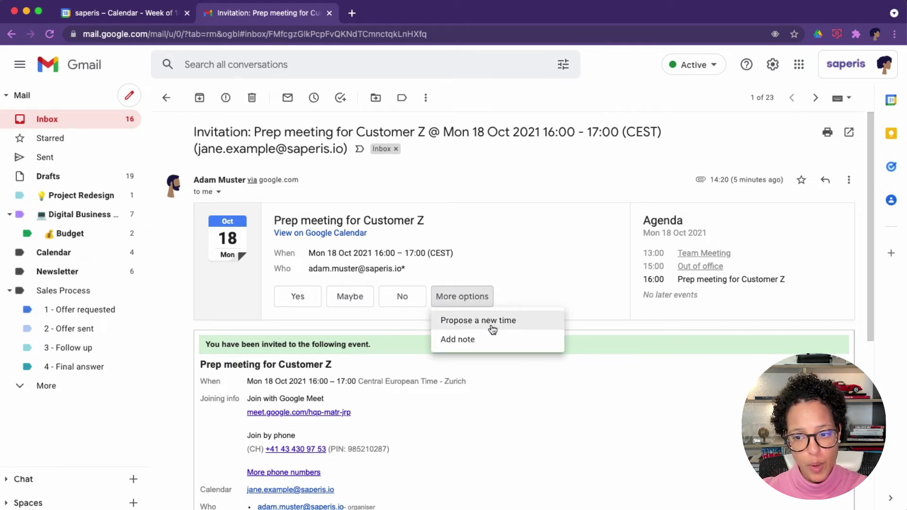
click(521, 158)
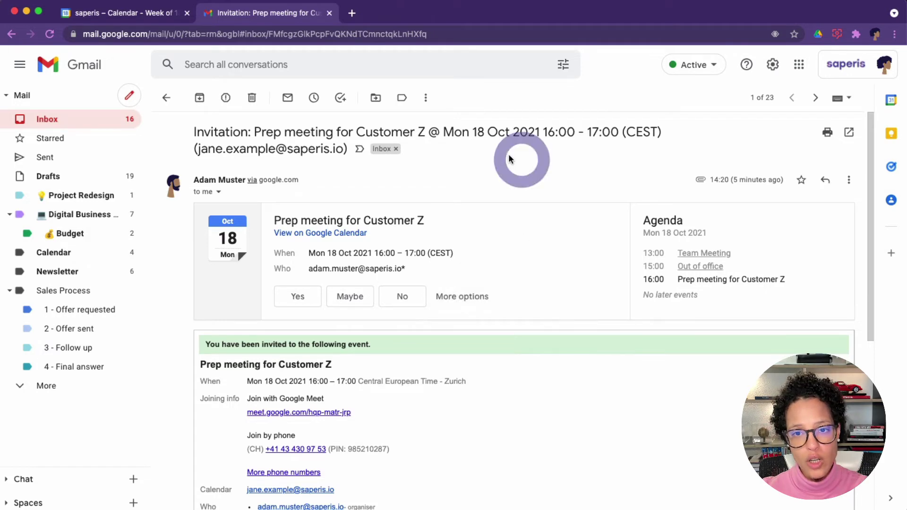
Step: Start a new-time proposal for Prep meeting for Customer Z with a 15:30 start
click(120, 14)
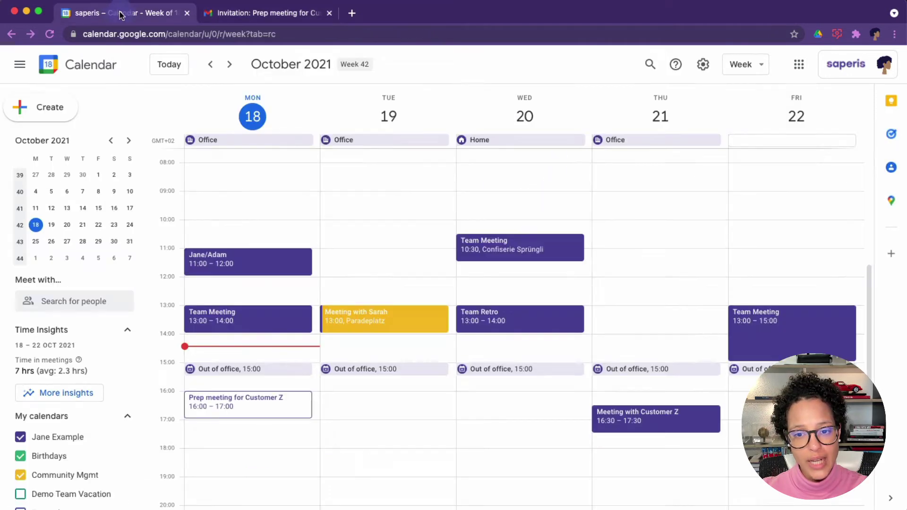
click(268, 410)
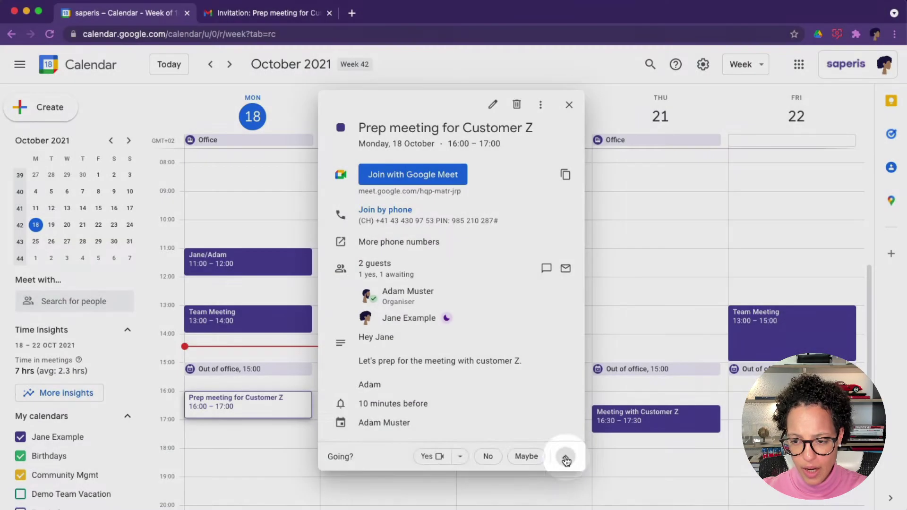
click(566, 458)
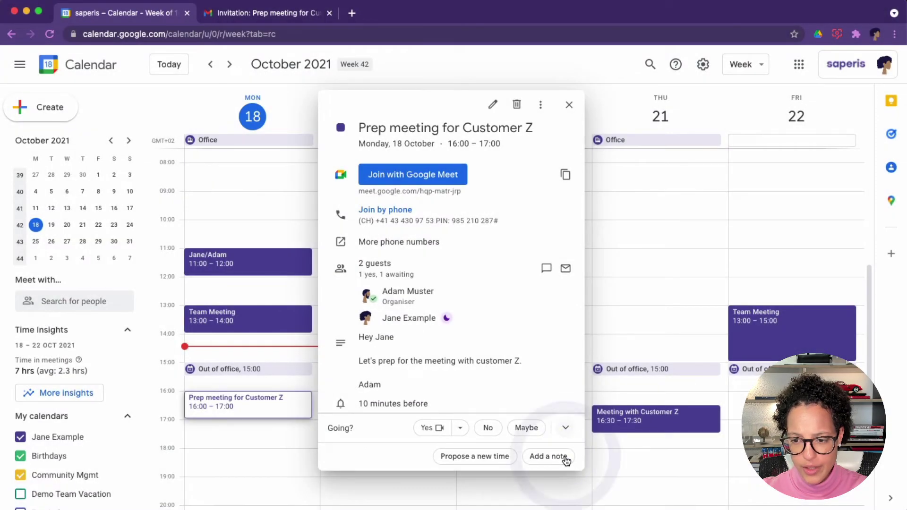
click(468, 456)
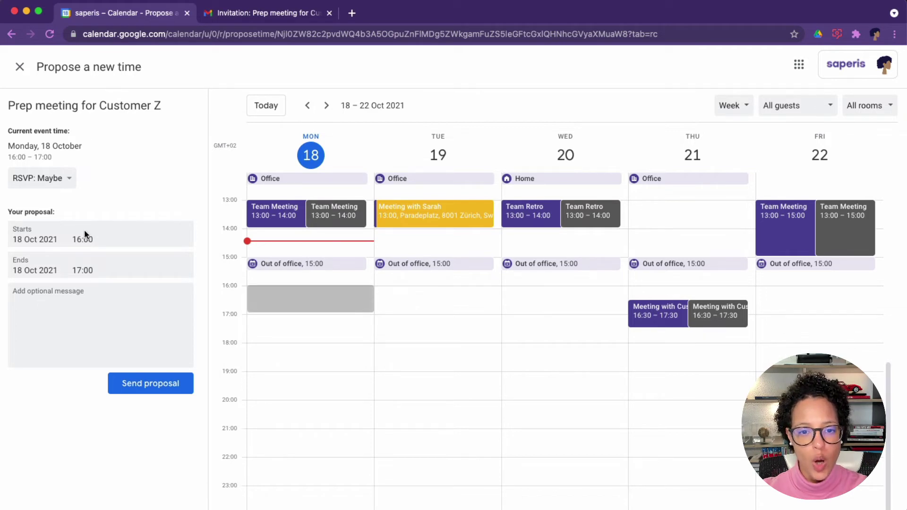
click(81, 242)
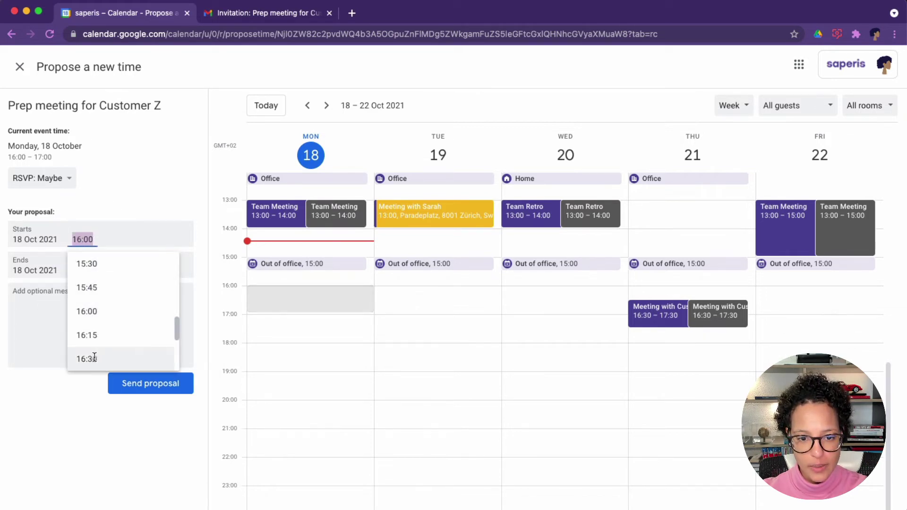
click(91, 266)
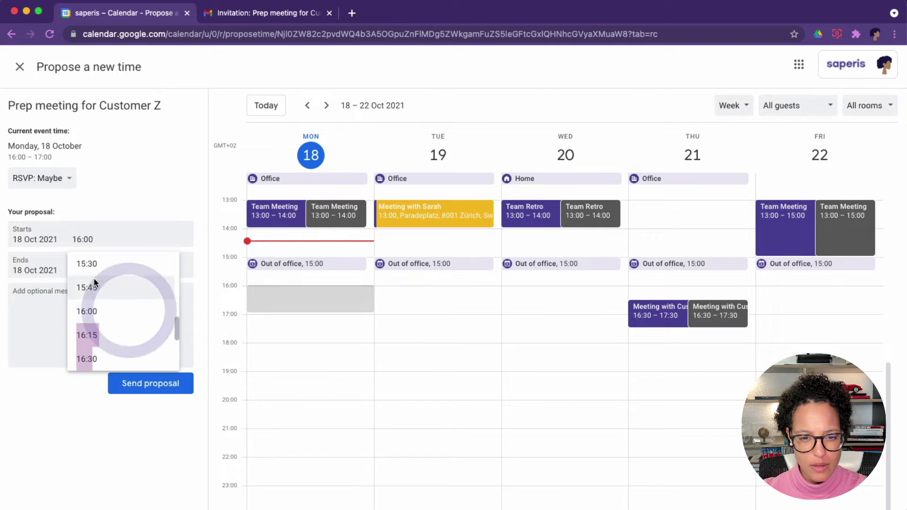
Step: Add the message 'Could we meet earlier?', keep the reply as Maybe, and send the proposal
click(66, 309)
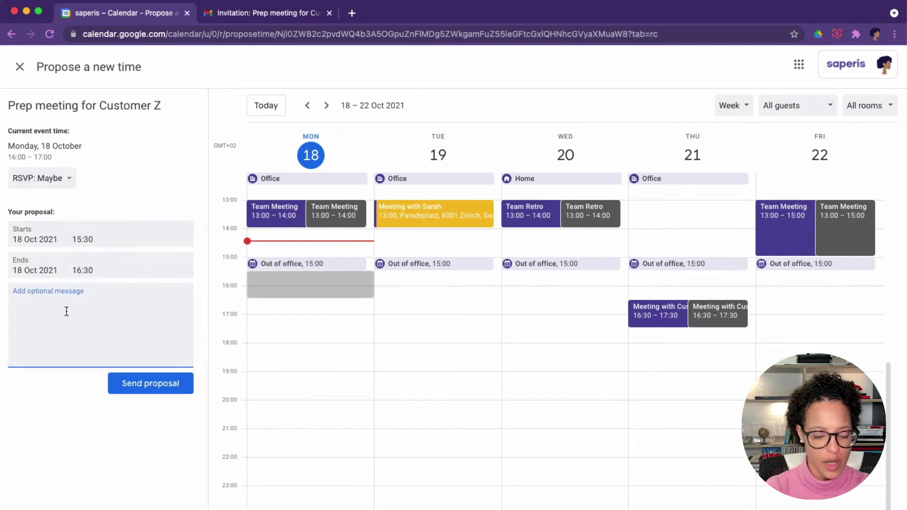
text(Could we mee)
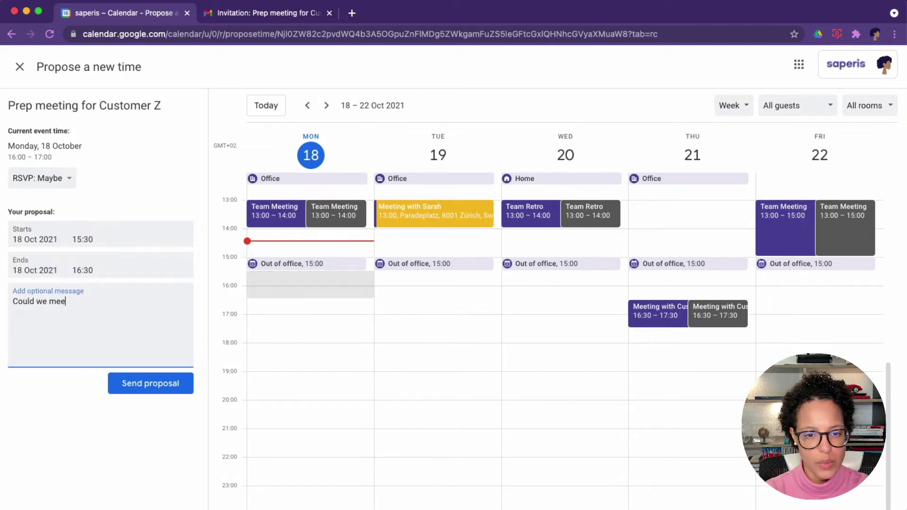
text(t yearler)
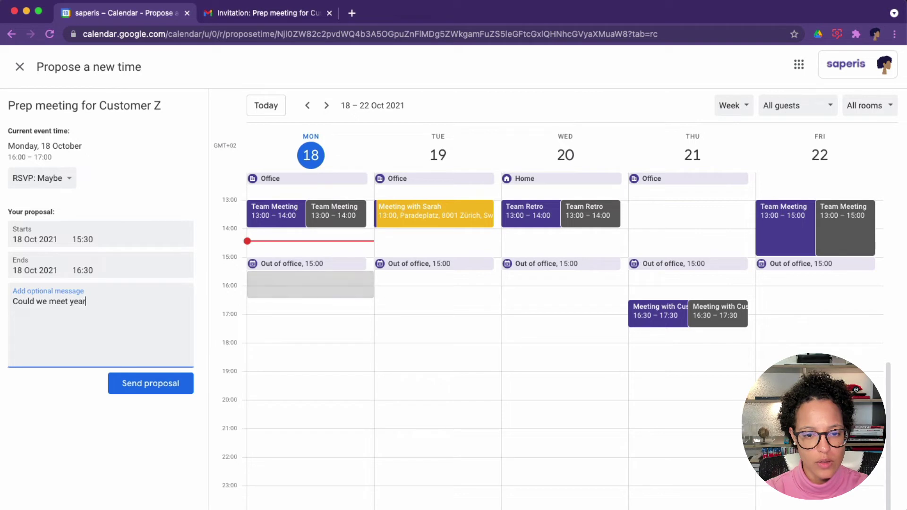
key(BackSpace)
key(BackSpace)
key(BackSpace)
key(BackSpace)
key(BackSpace)
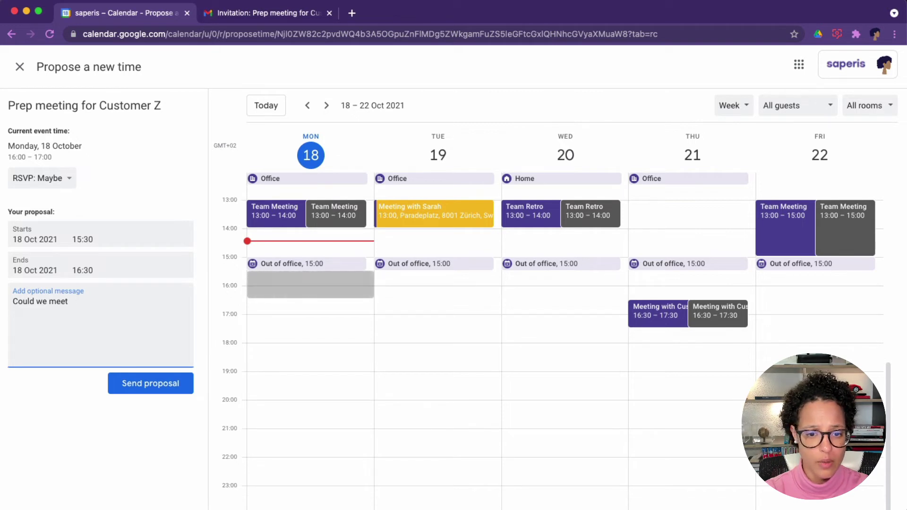
text(earlier?)
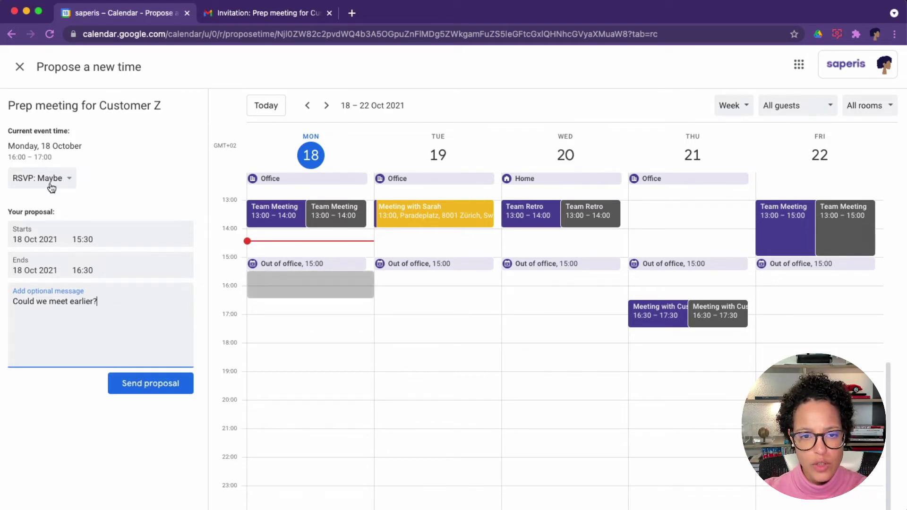
click(68, 180)
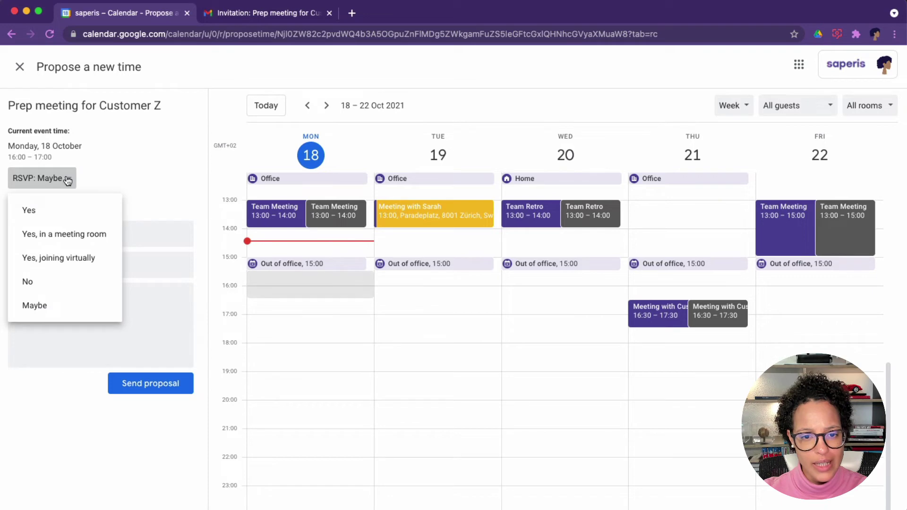
click(151, 177)
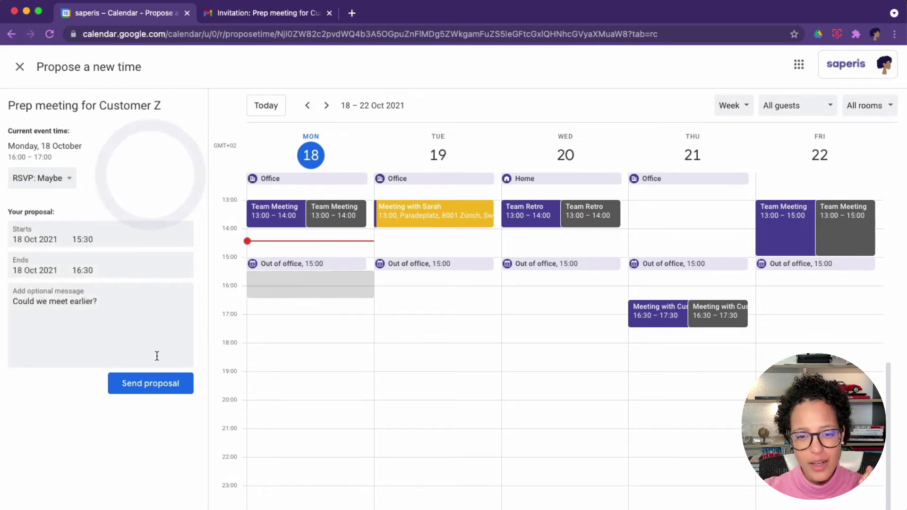
click(162, 383)
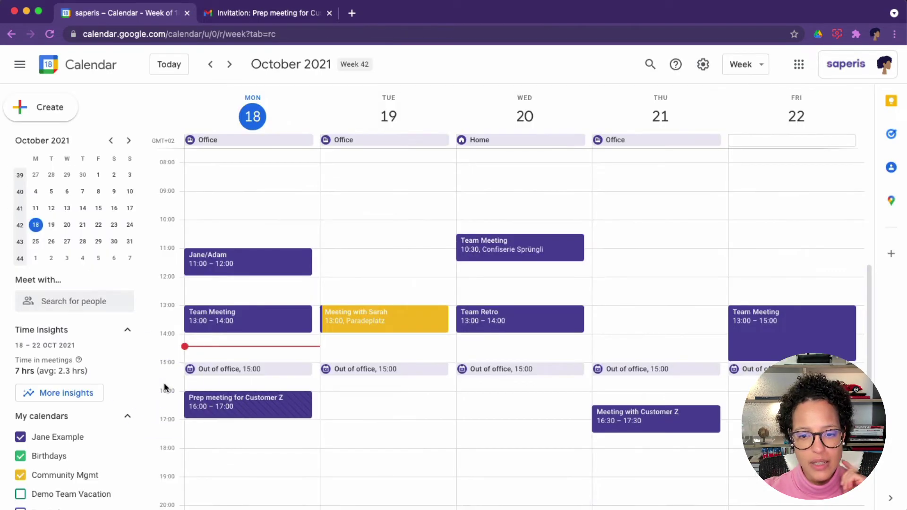
Step: Check the Prep meeting proposal, then open Thursday's 21 October Meeting with Customer Z
click(254, 402)
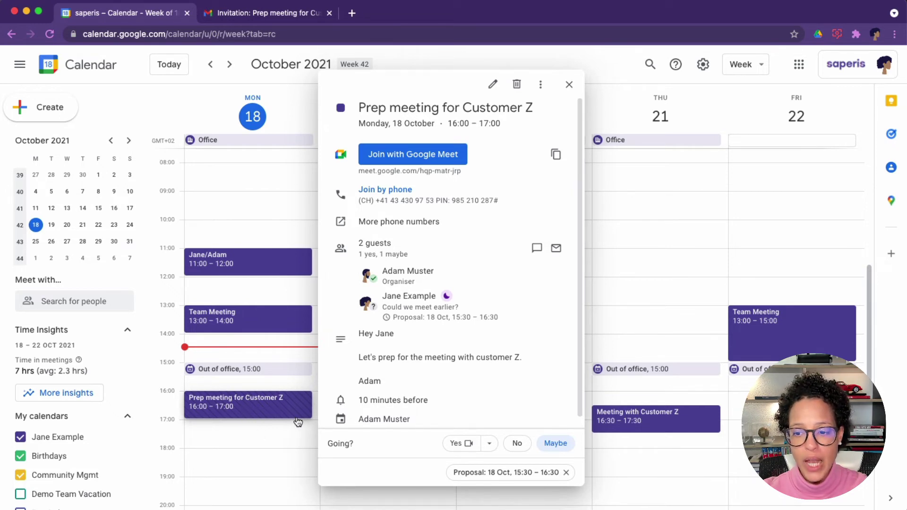
click(569, 84)
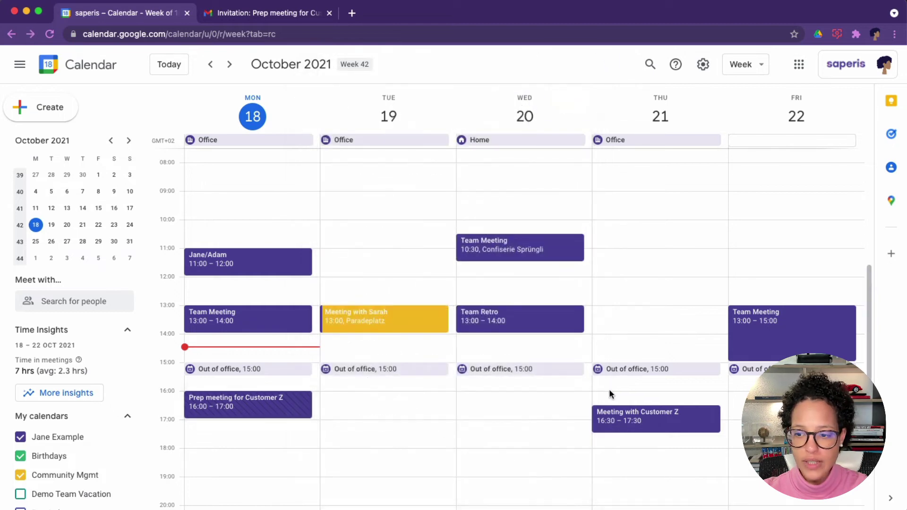
click(683, 432)
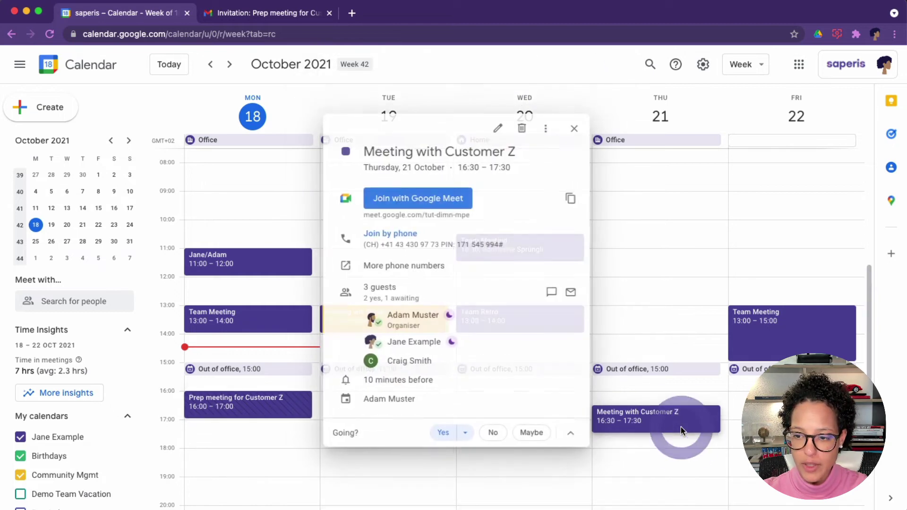
Step: Reply Yes to Meeting with Customer Z with the note 'Looking forward to this!!!' and verify it
click(569, 434)
click(561, 433)
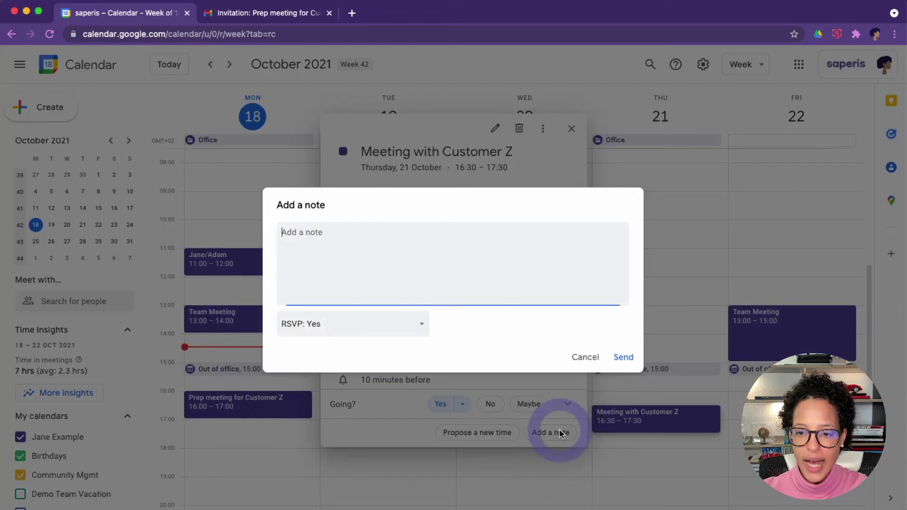
click(371, 256)
text(L)
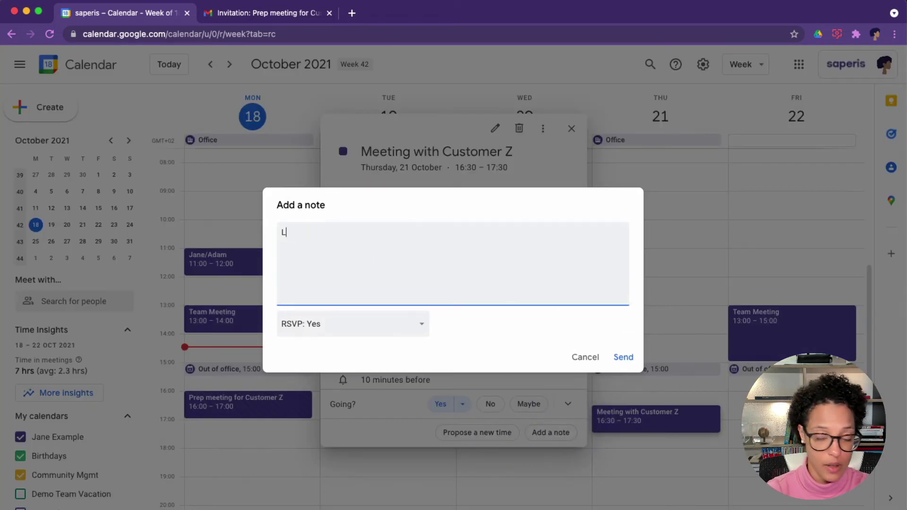
text(ooking forward )
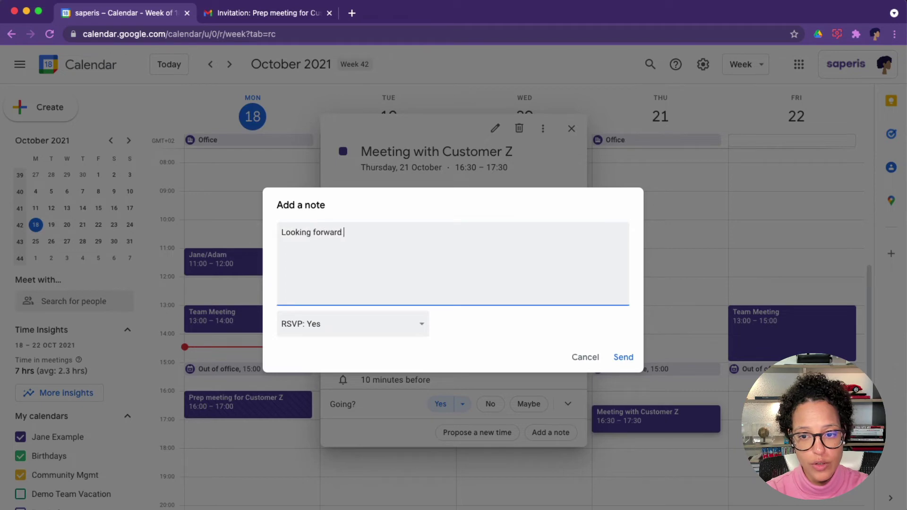
text(to this)
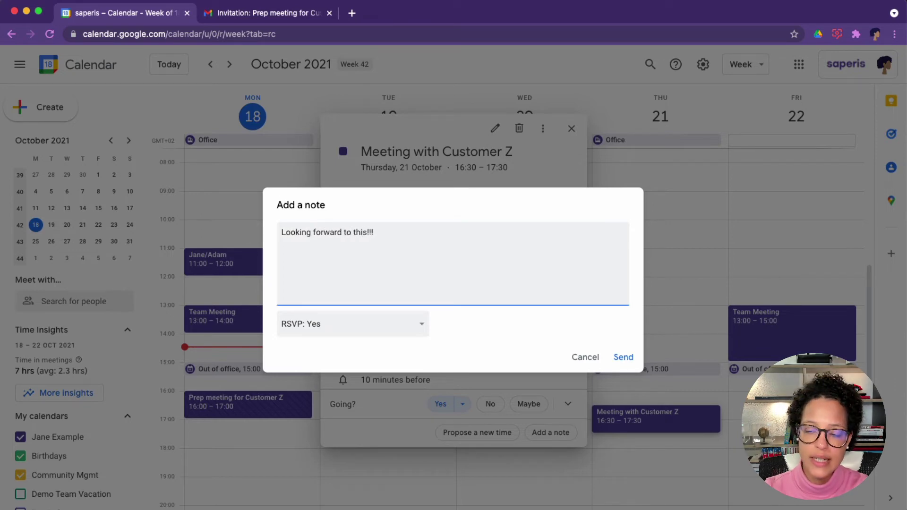
text(!!!)
click(626, 359)
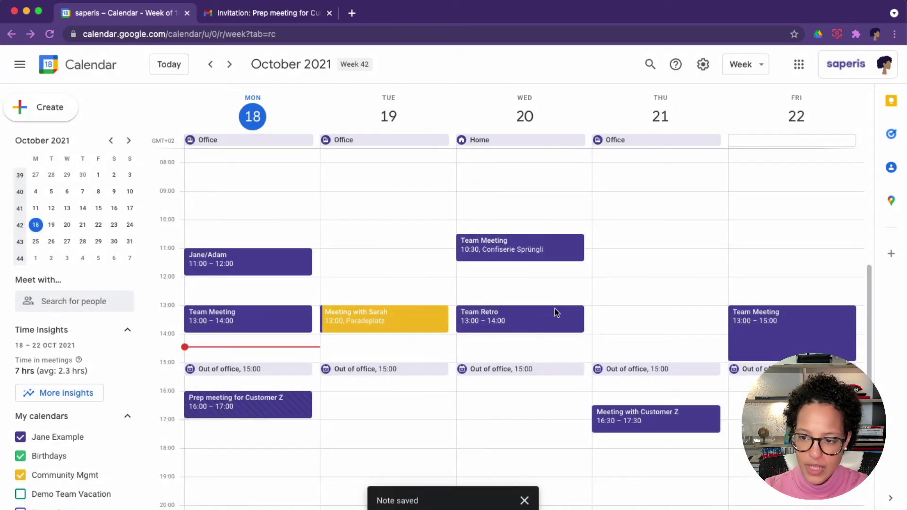
click(662, 423)
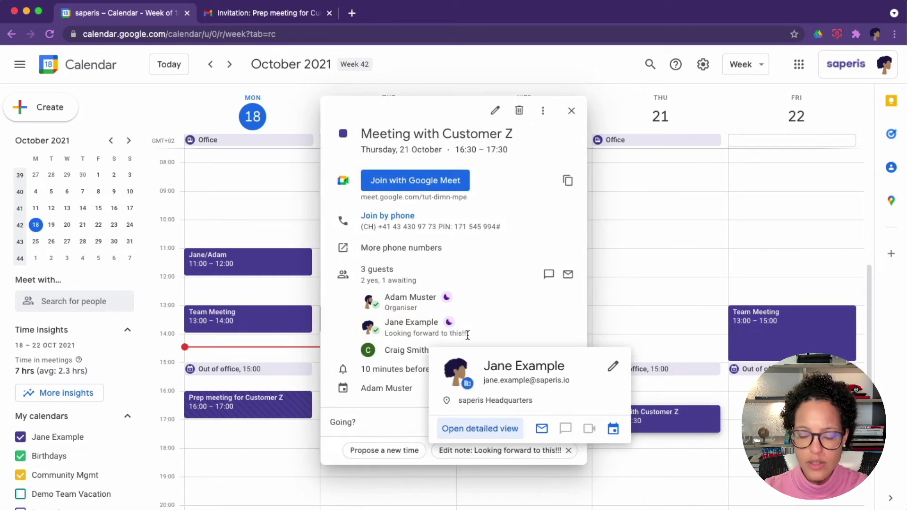
click(571, 111)
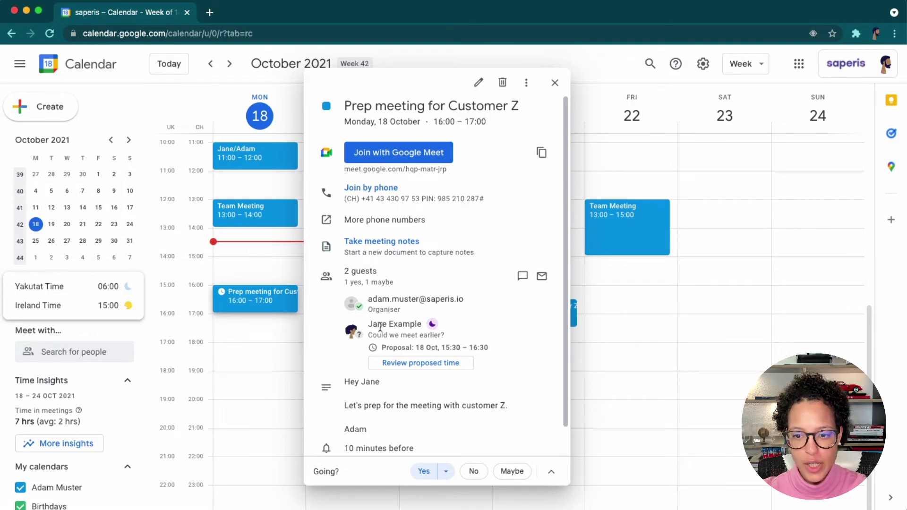
Step: Accept the proposed 15:30–16:30 time for Prep meeting for Customer Z and email the guests
mouse_move(368, 335)
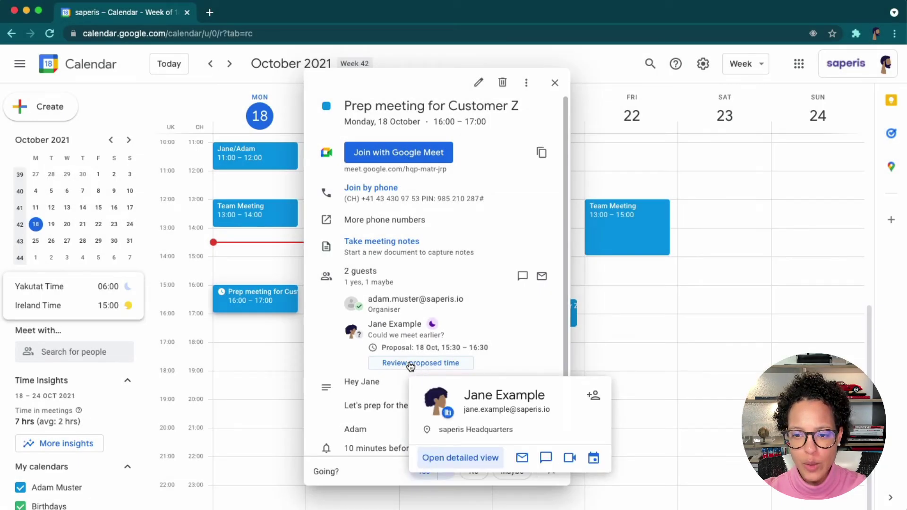
click(410, 364)
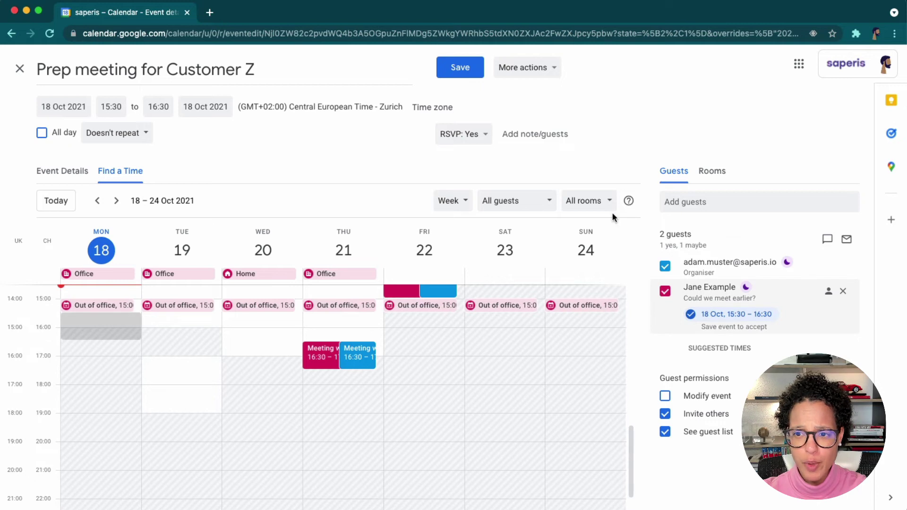
click(458, 69)
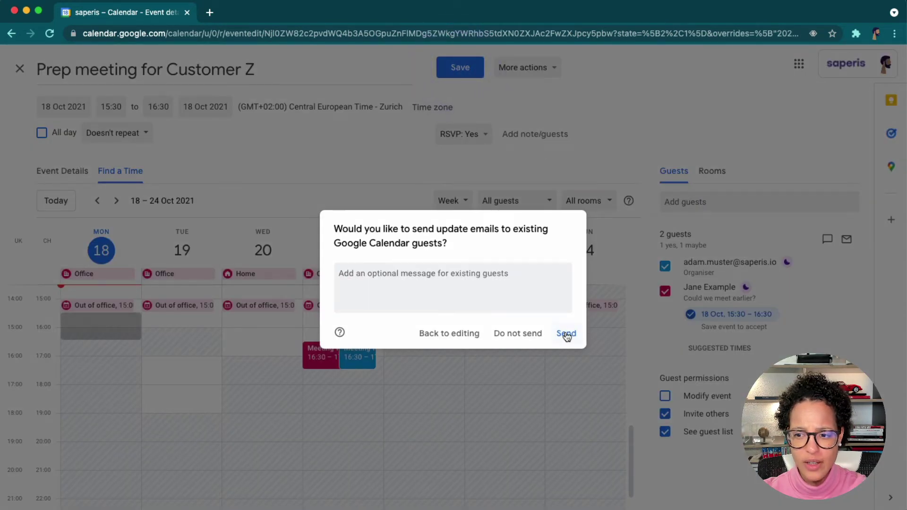
click(567, 334)
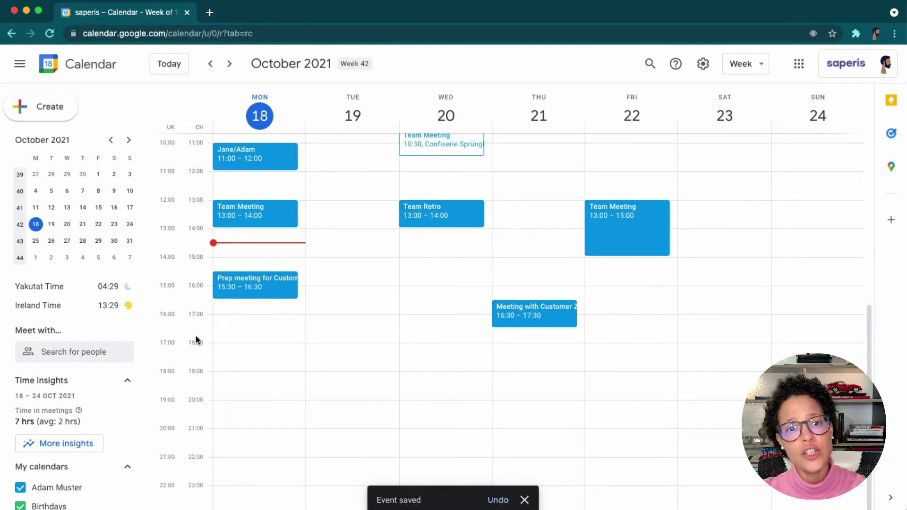
Step: Close the organiser's calendar window and reply Yes to the rescheduled Prep meeting for Customer Z
click(27, 11)
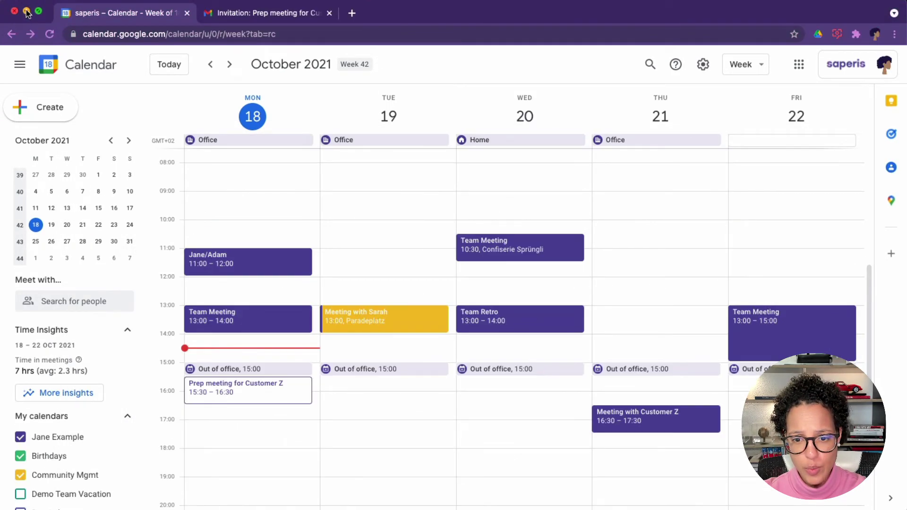
click(290, 387)
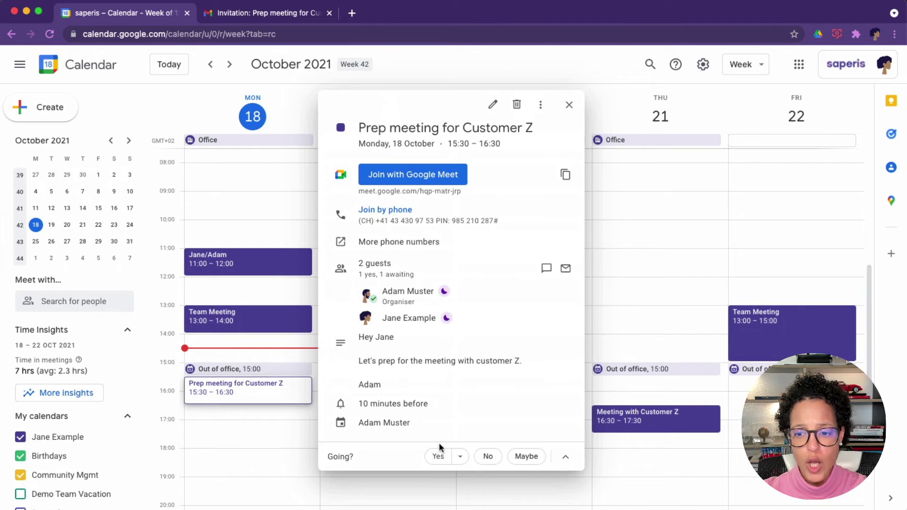
click(438, 457)
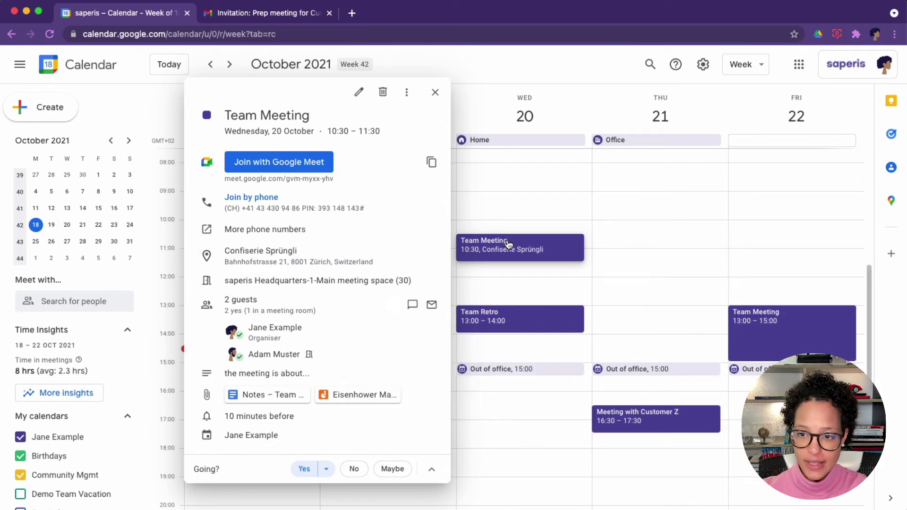
Step: Add a placeholder line to the Team Meeting description and add the outside contact as a guest
click(359, 95)
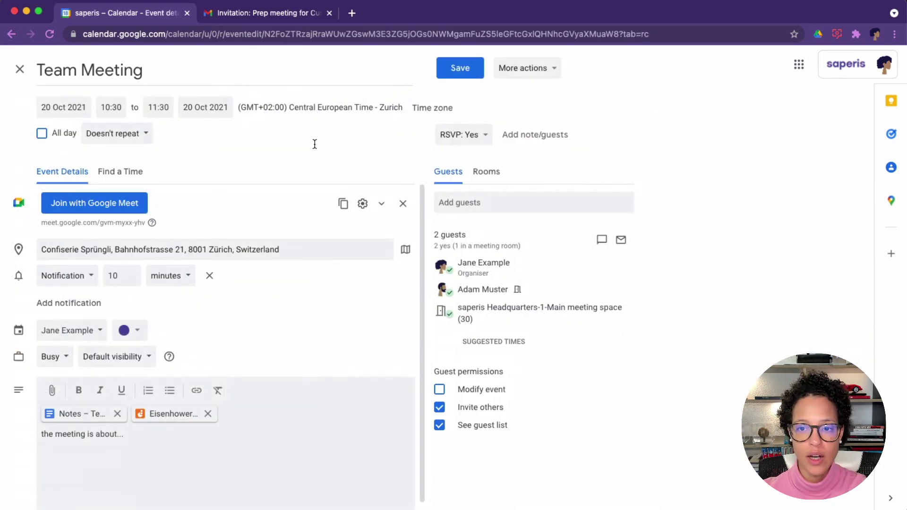
click(132, 457)
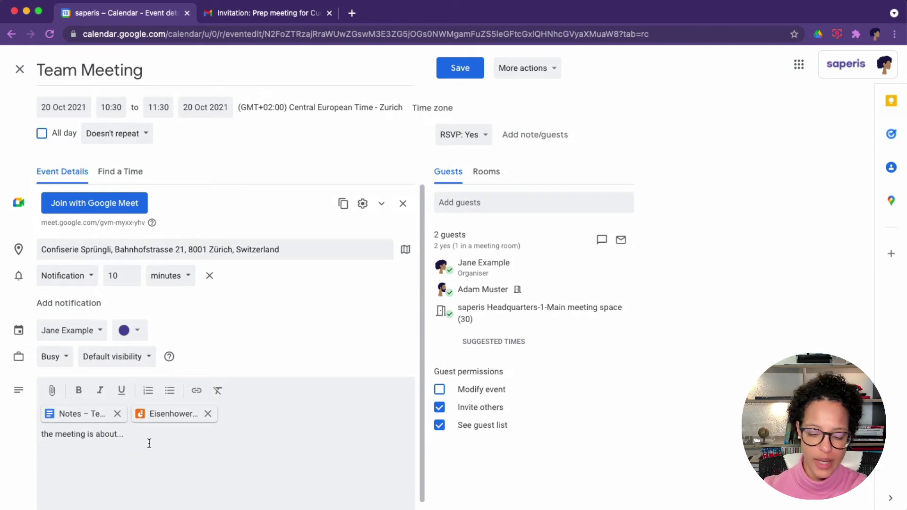
key(Return)
text(lsdjflskdjflsjdflj)
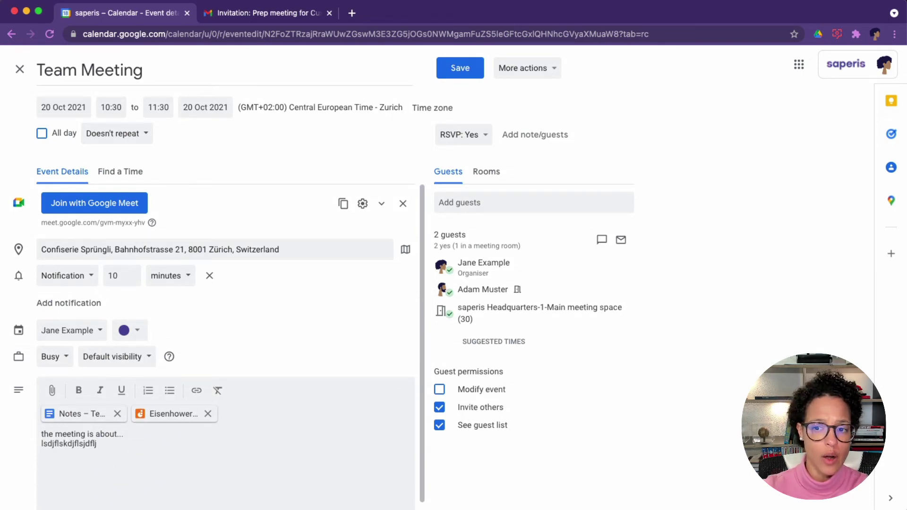
click(477, 200)
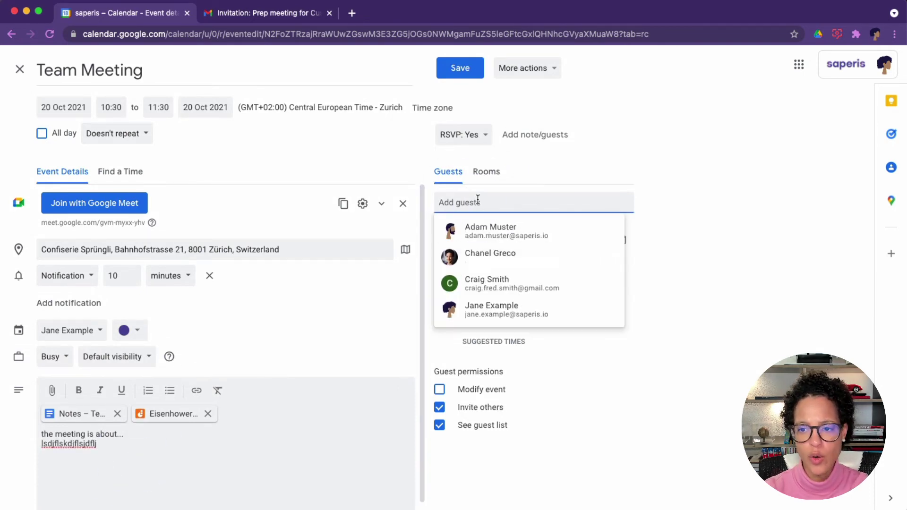
click(497, 286)
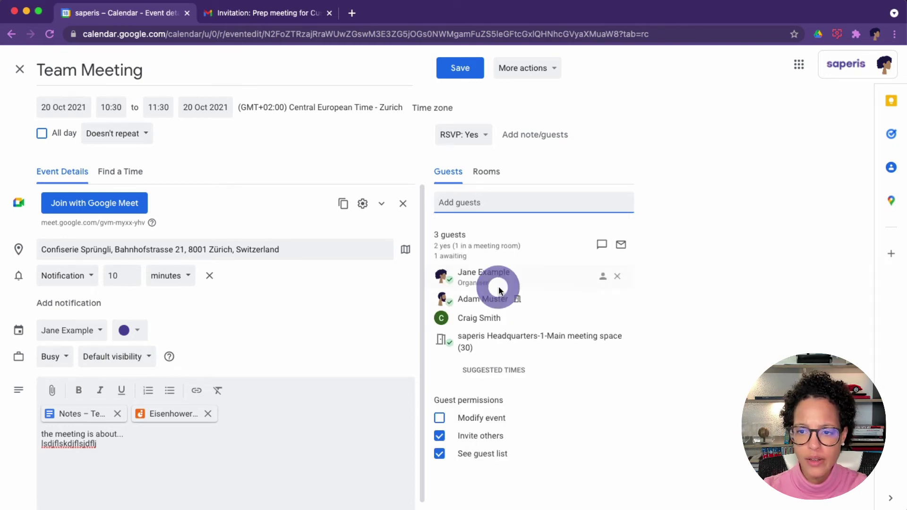
Step: Save the meeting, email guests a short note, invite the outside guest, and share files view-only
click(469, 69)
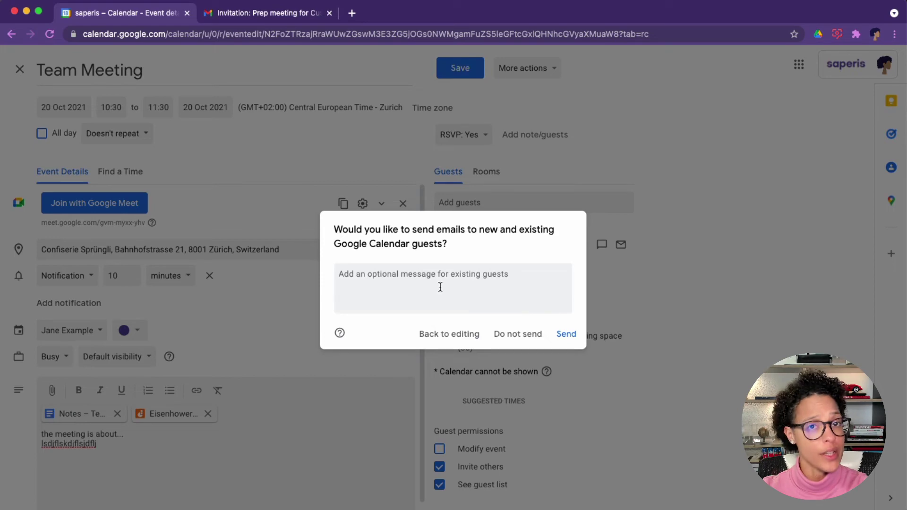
click(502, 286)
text(sdfsdf)
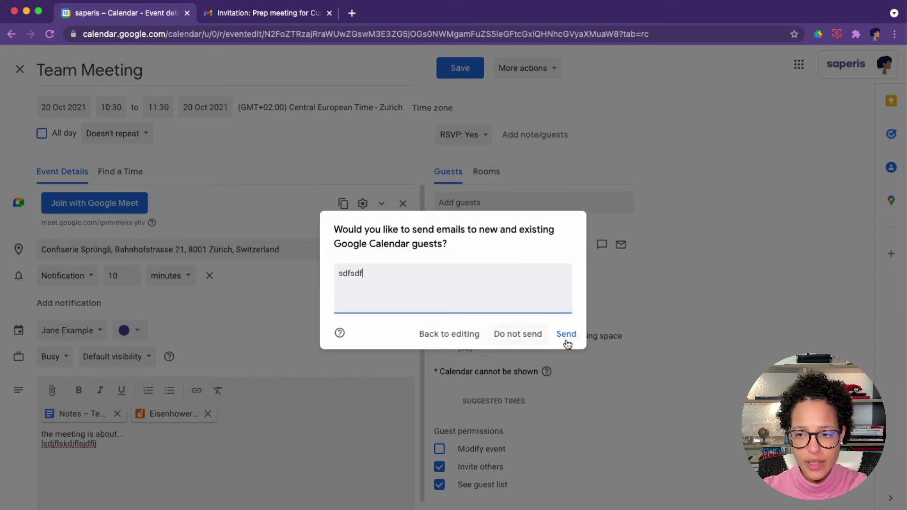
click(567, 335)
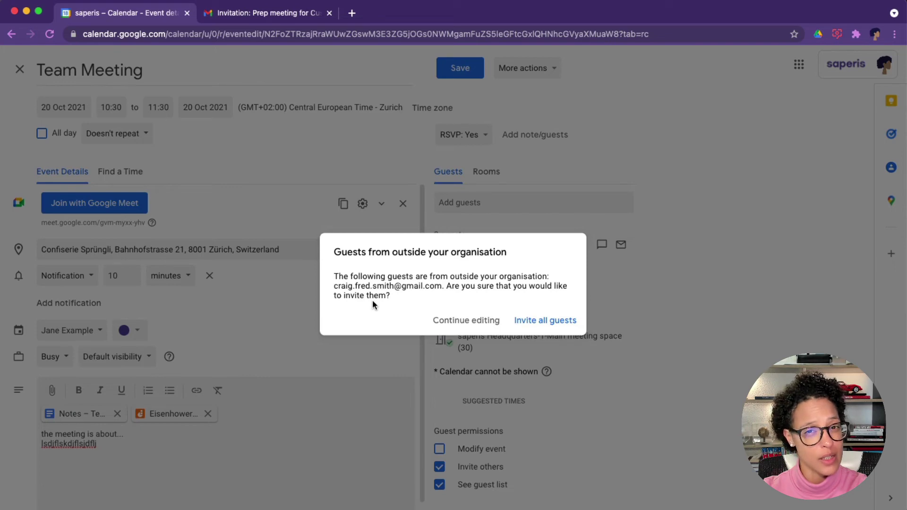
click(561, 323)
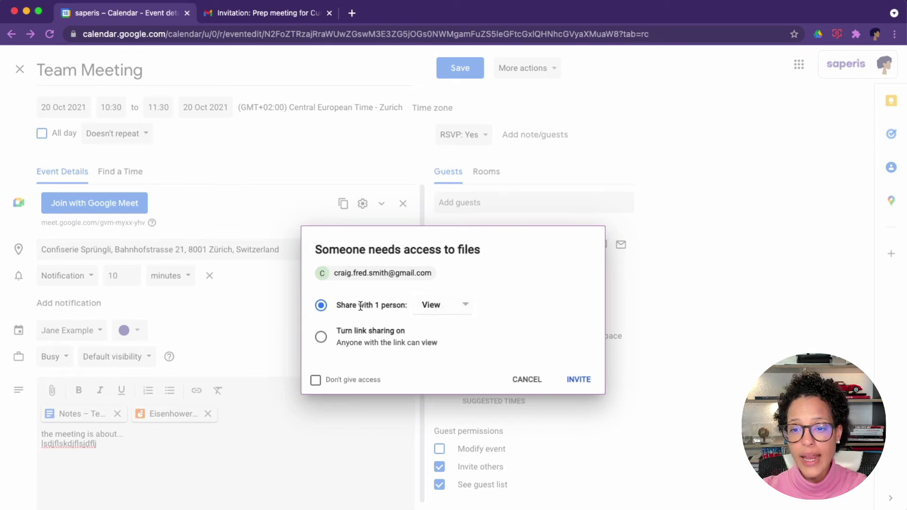
click(578, 378)
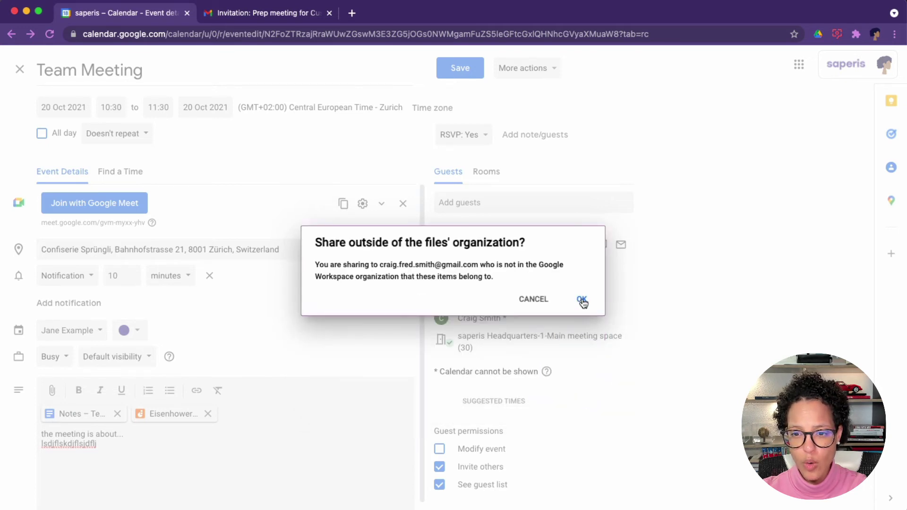
click(582, 301)
click(583, 378)
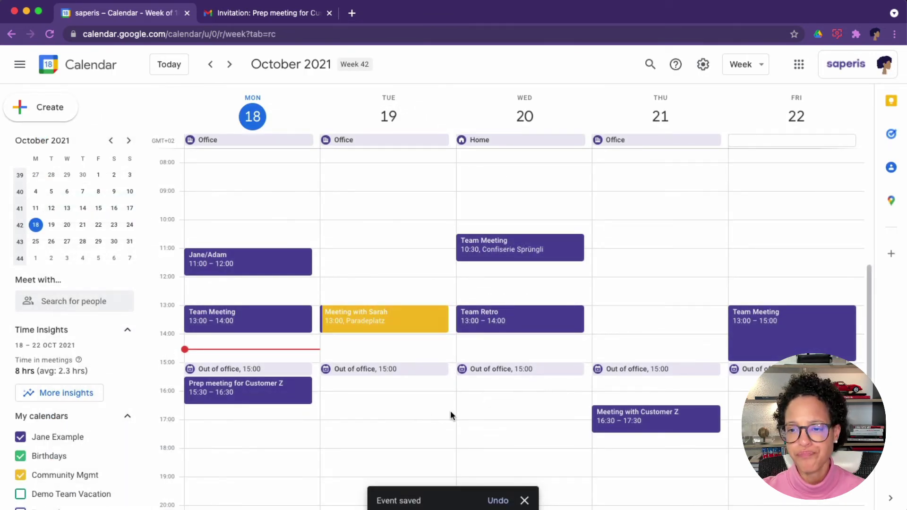
Step: Open the Wednesday Team Meeting details to review its three guests: two yes, one awaiting
click(563, 259)
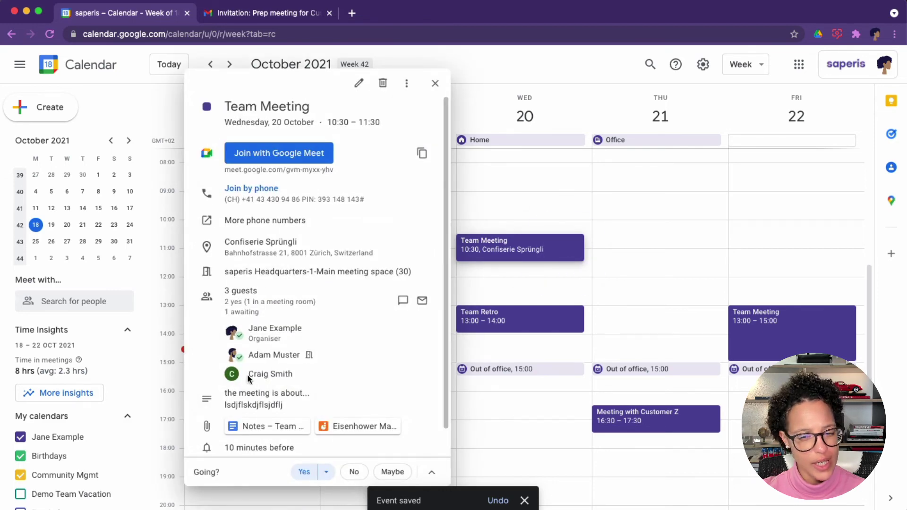
mouse_move(297, 376)
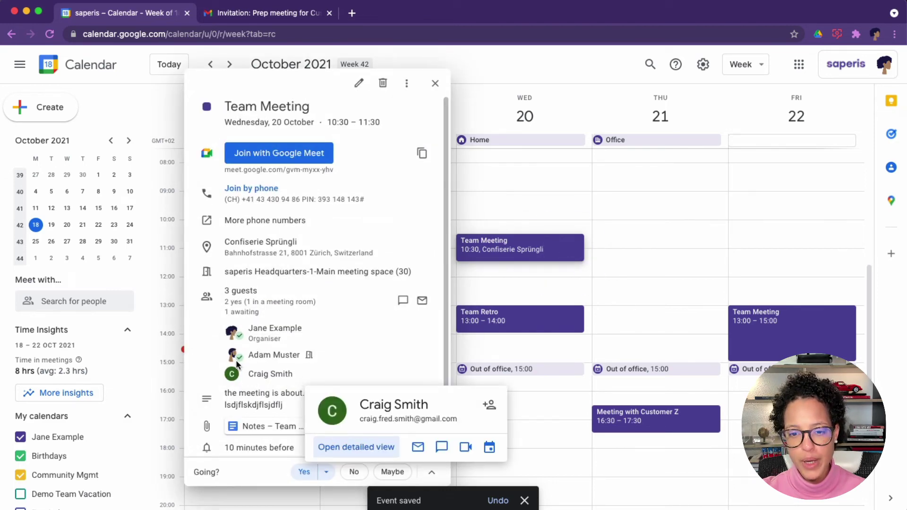
mouse_move(243, 341)
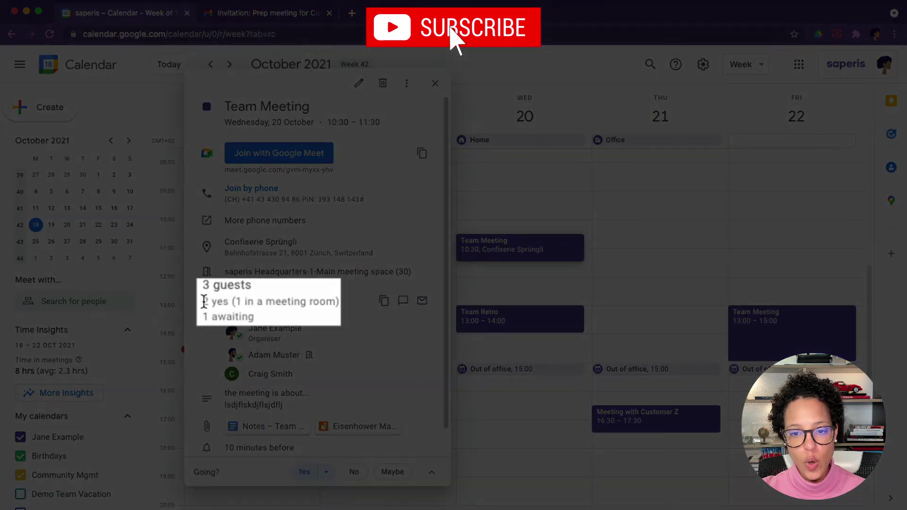
drag(225, 302, 316, 301)
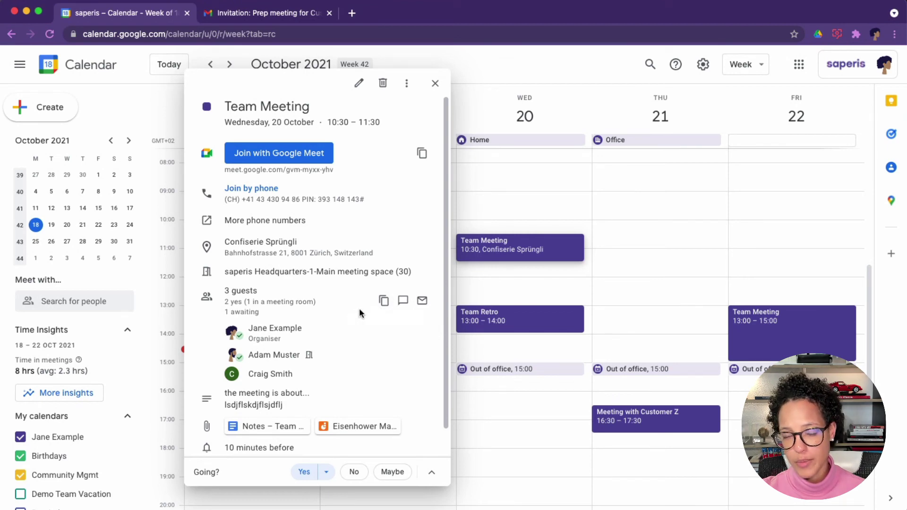
Step: Delete the Wednesday 10:30 Team Meeting and send guests a short cancellation message
click(385, 84)
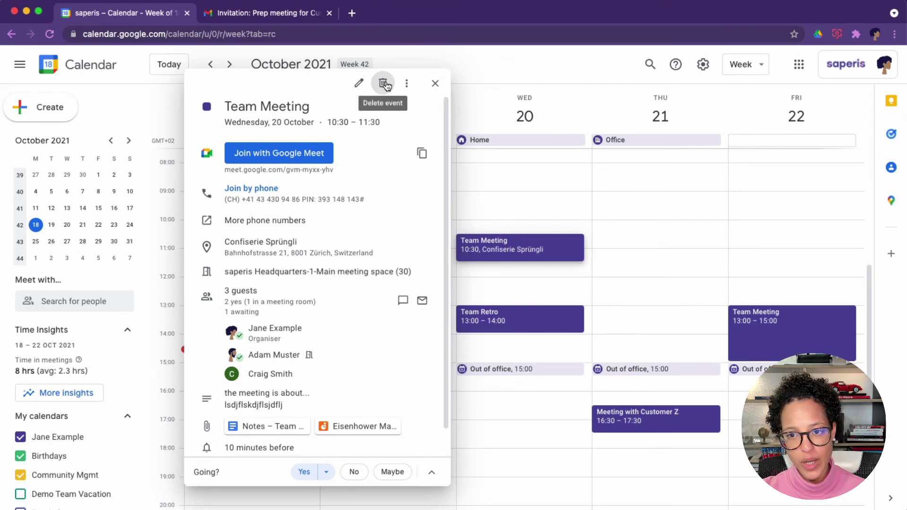
click(396, 271)
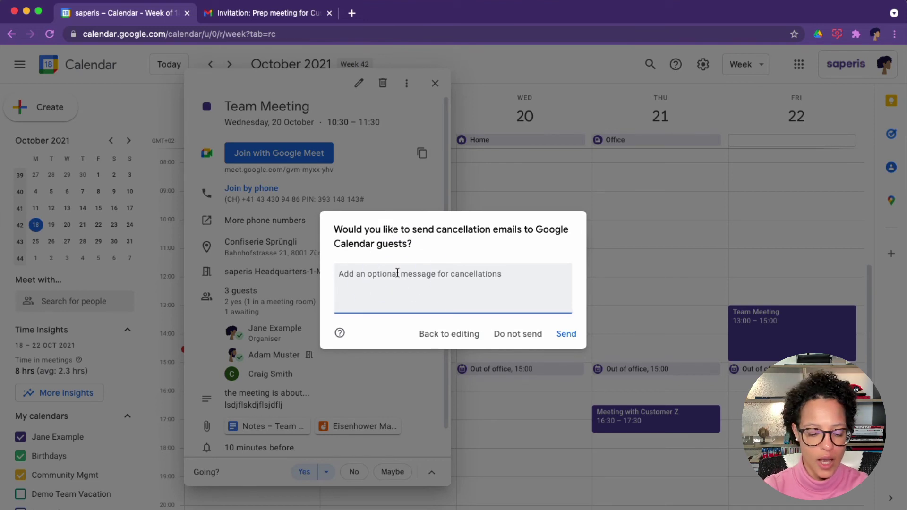
text(Won't be happening...)
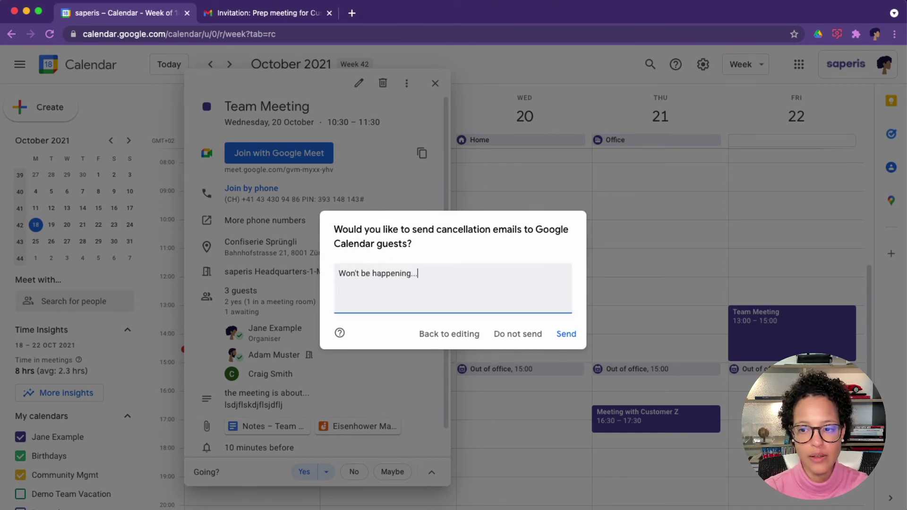
click(566, 334)
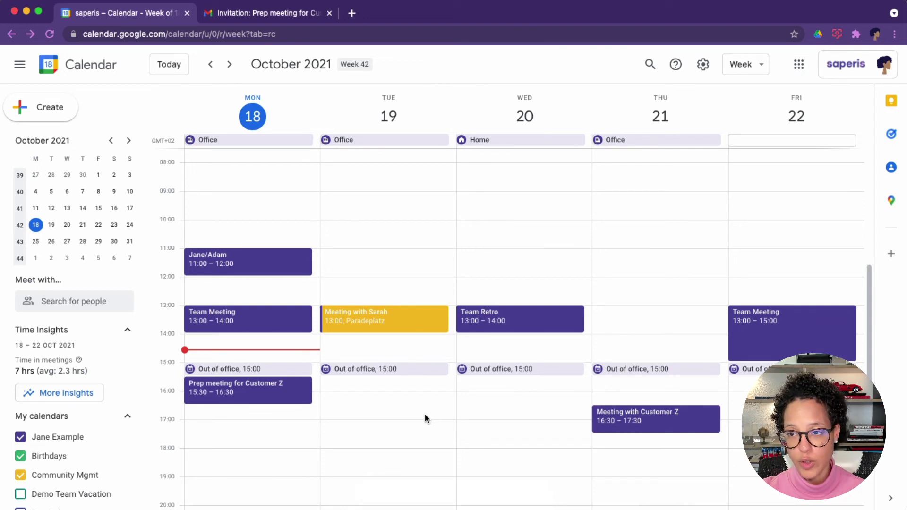
click(704, 64)
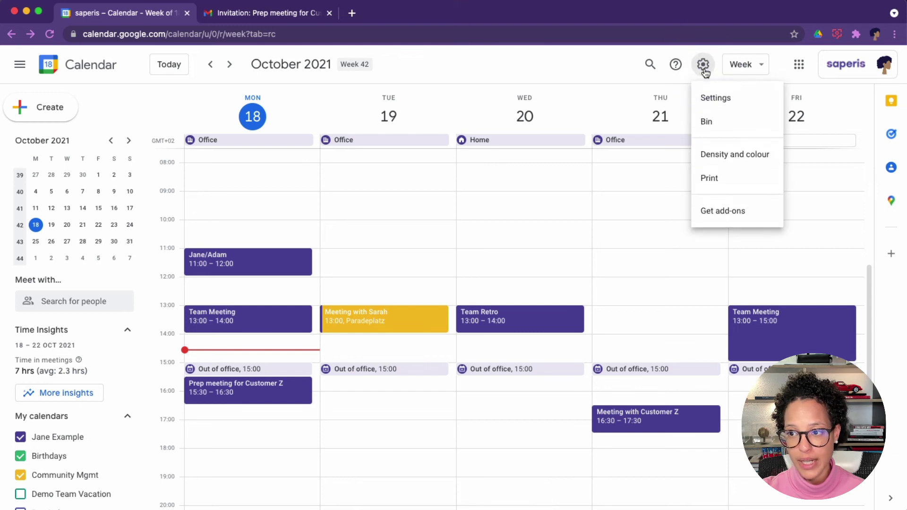
click(715, 122)
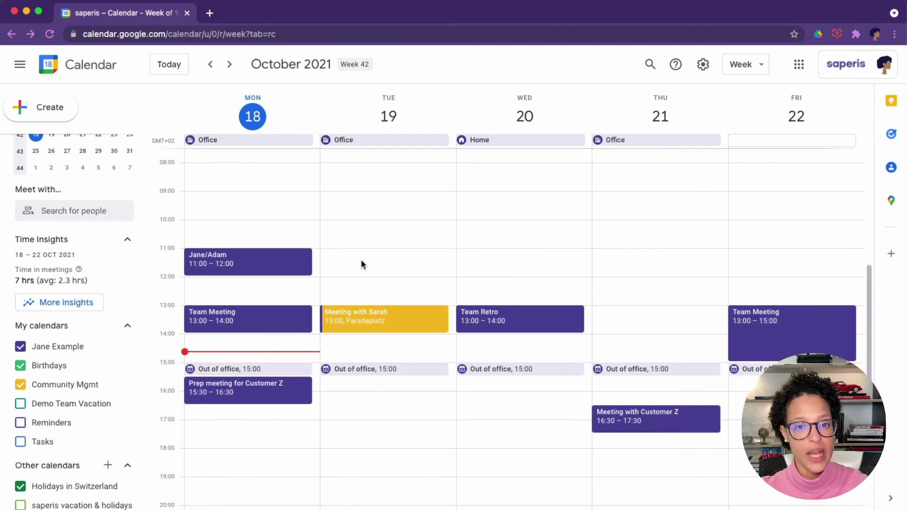
Step: Subscribe to the colleague's calendar by searching their name under Other calendars
click(19, 65)
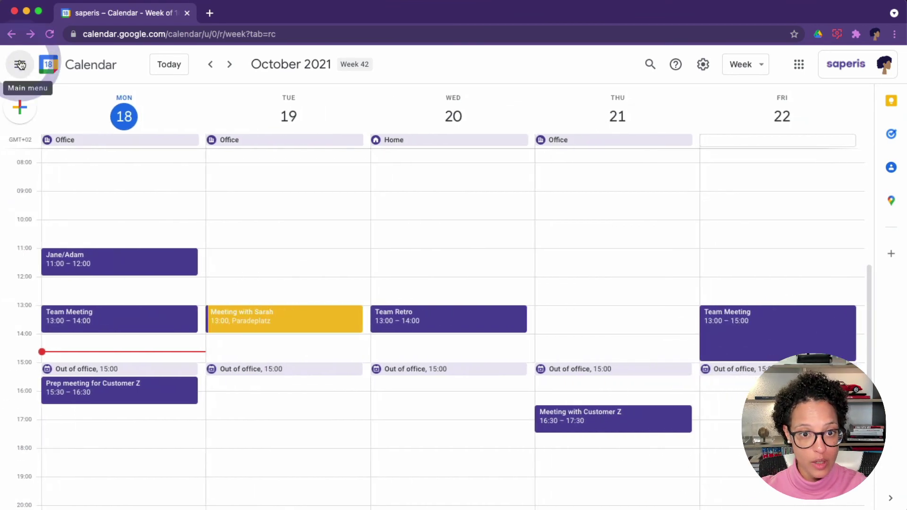
click(20, 65)
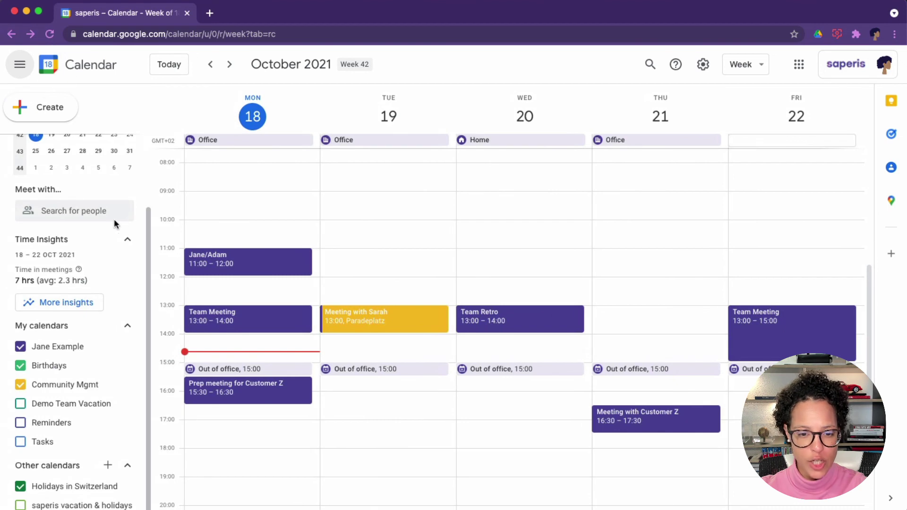
click(109, 467)
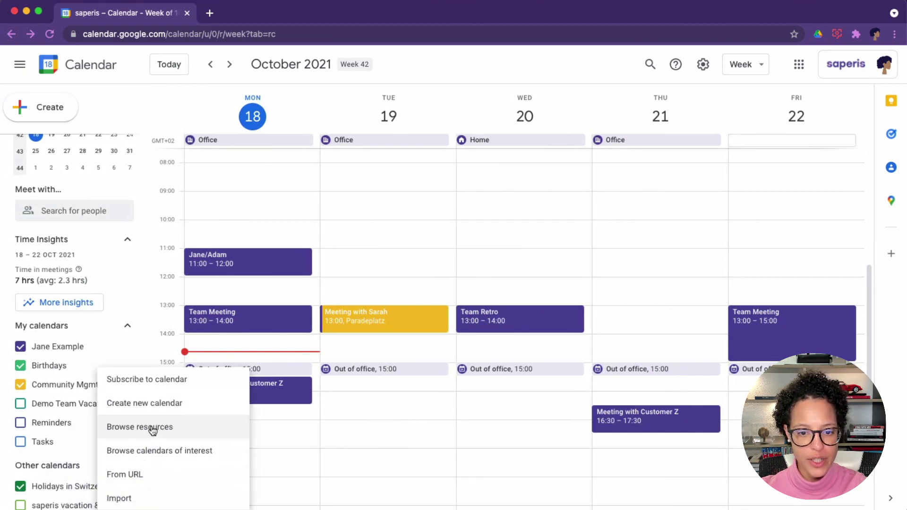
click(195, 385)
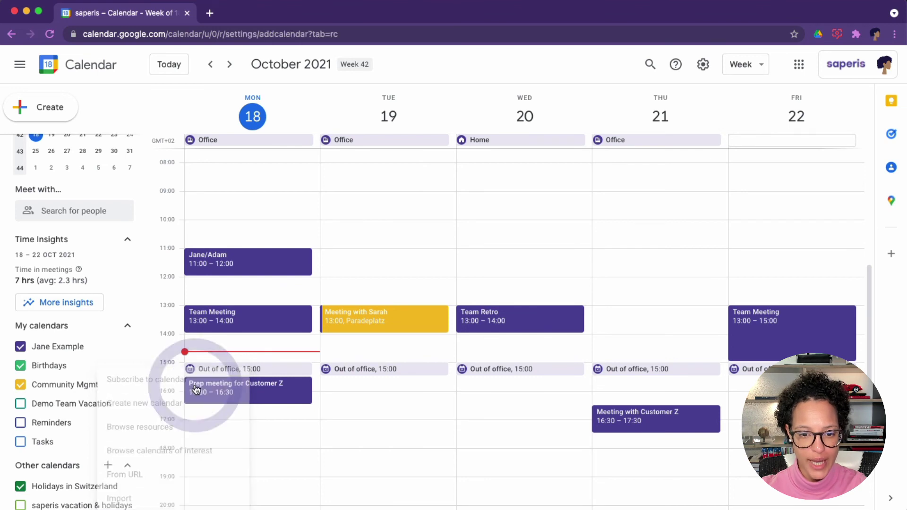
text(ad)
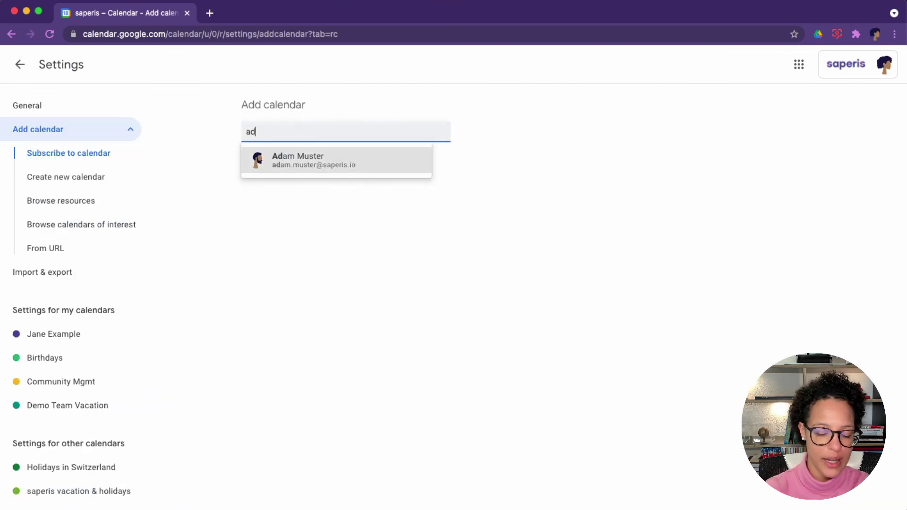
text(am)
click(316, 158)
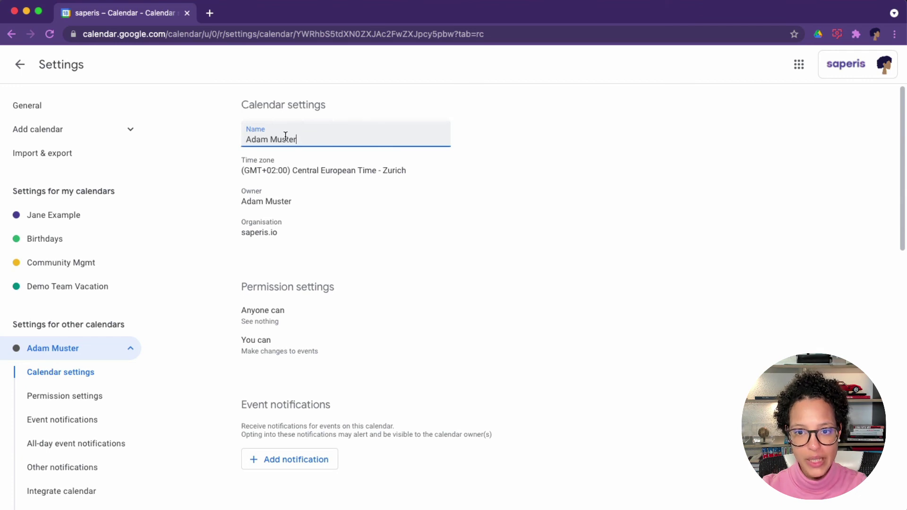
click(20, 65)
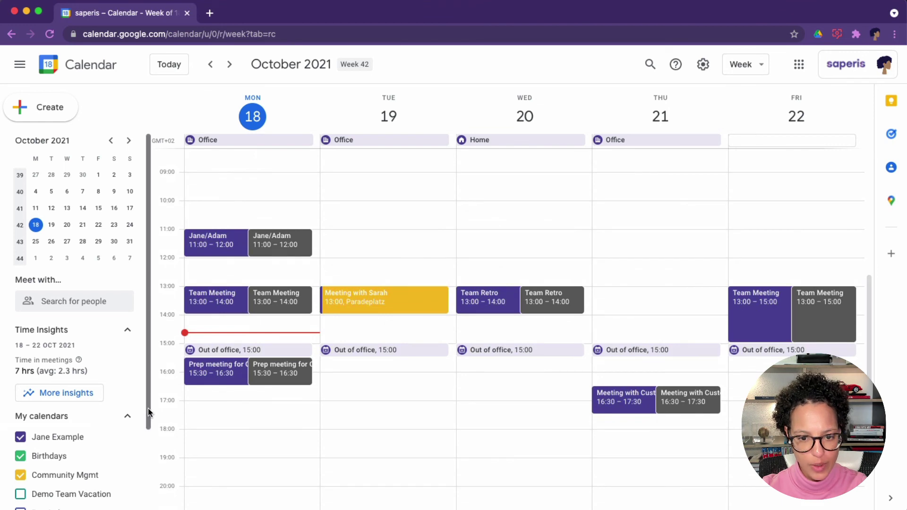
Step: Colour the colleague's subscribed calendar green, then untick it to hide its events
scroll(147, 409, down, 5)
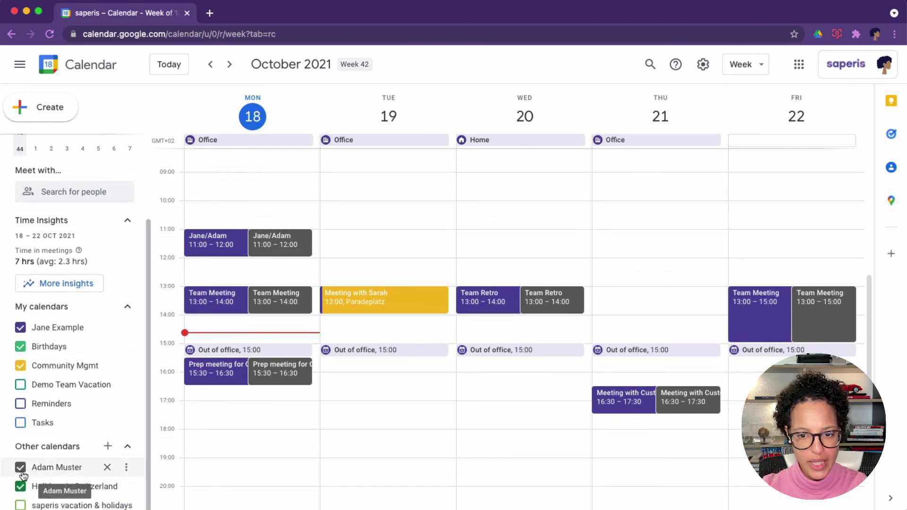
click(124, 467)
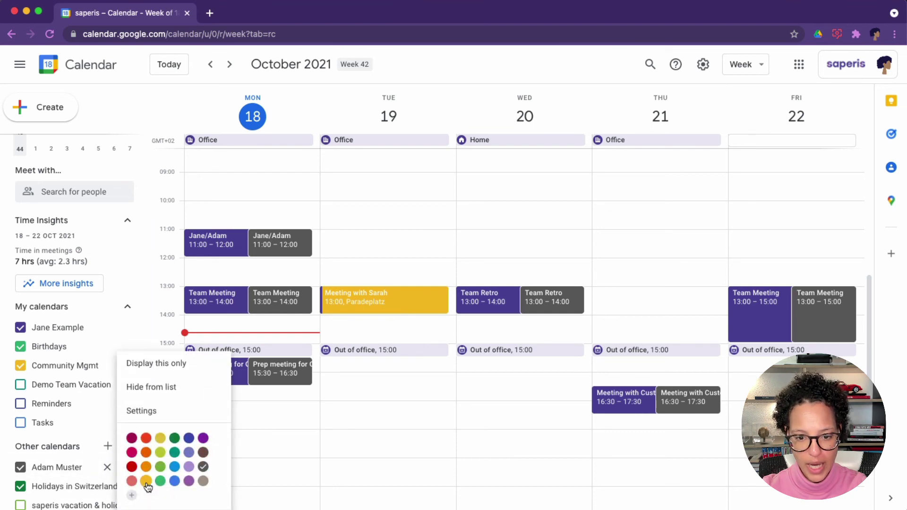
click(160, 467)
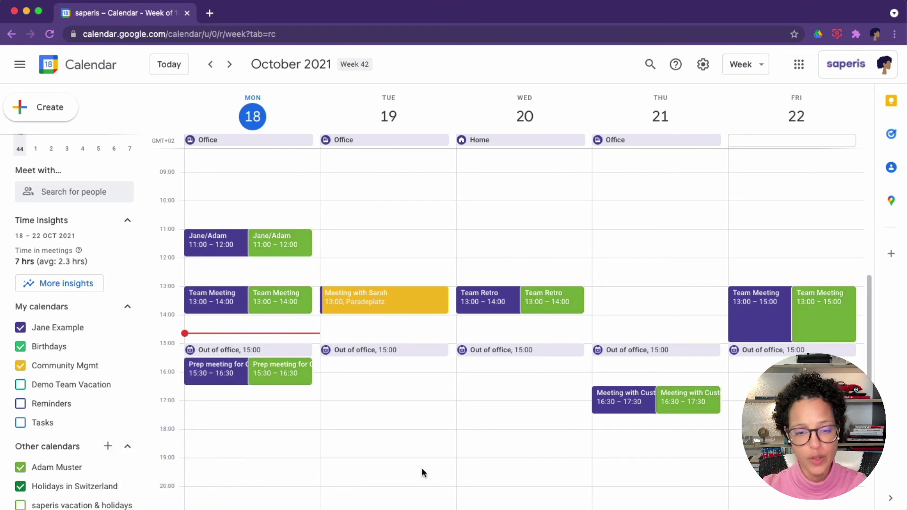
click(123, 328)
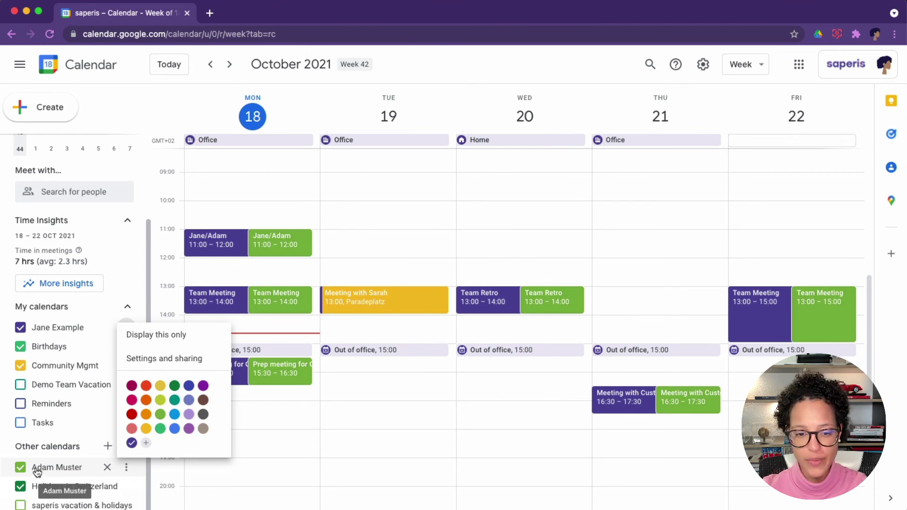
click(20, 470)
click(20, 470)
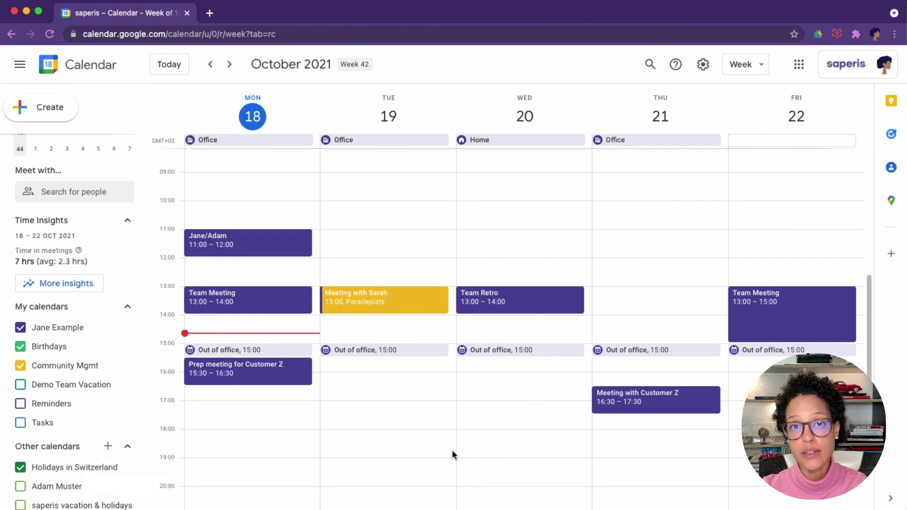
Step: Tick the colleague's calendar under Other calendars so its green events reappear
click(20, 486)
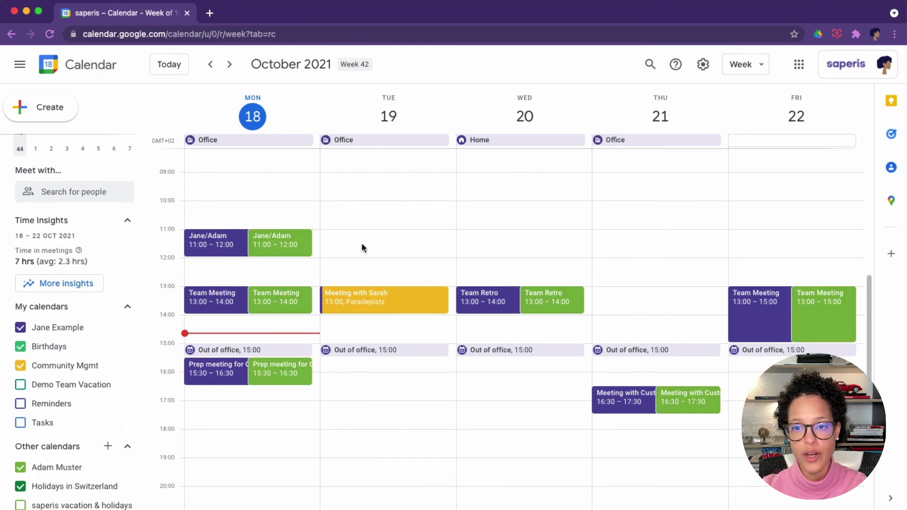